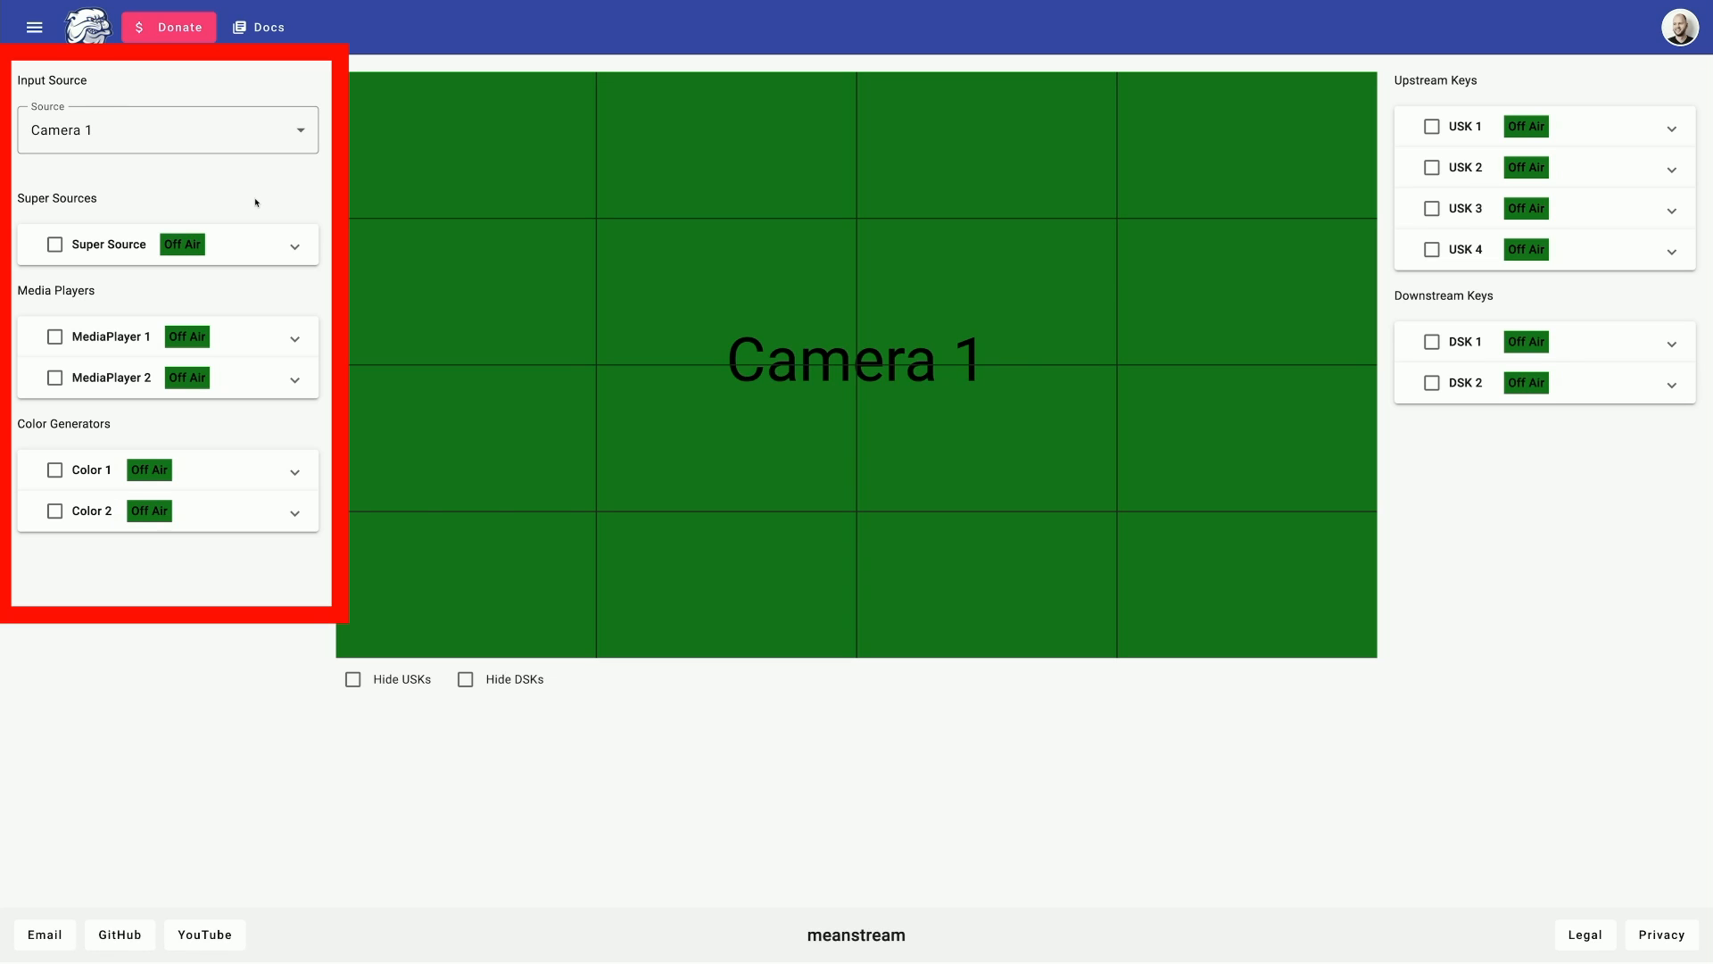
- Switch the input source to Camera 2, and after that to Camera 3
left_click(260, 136)
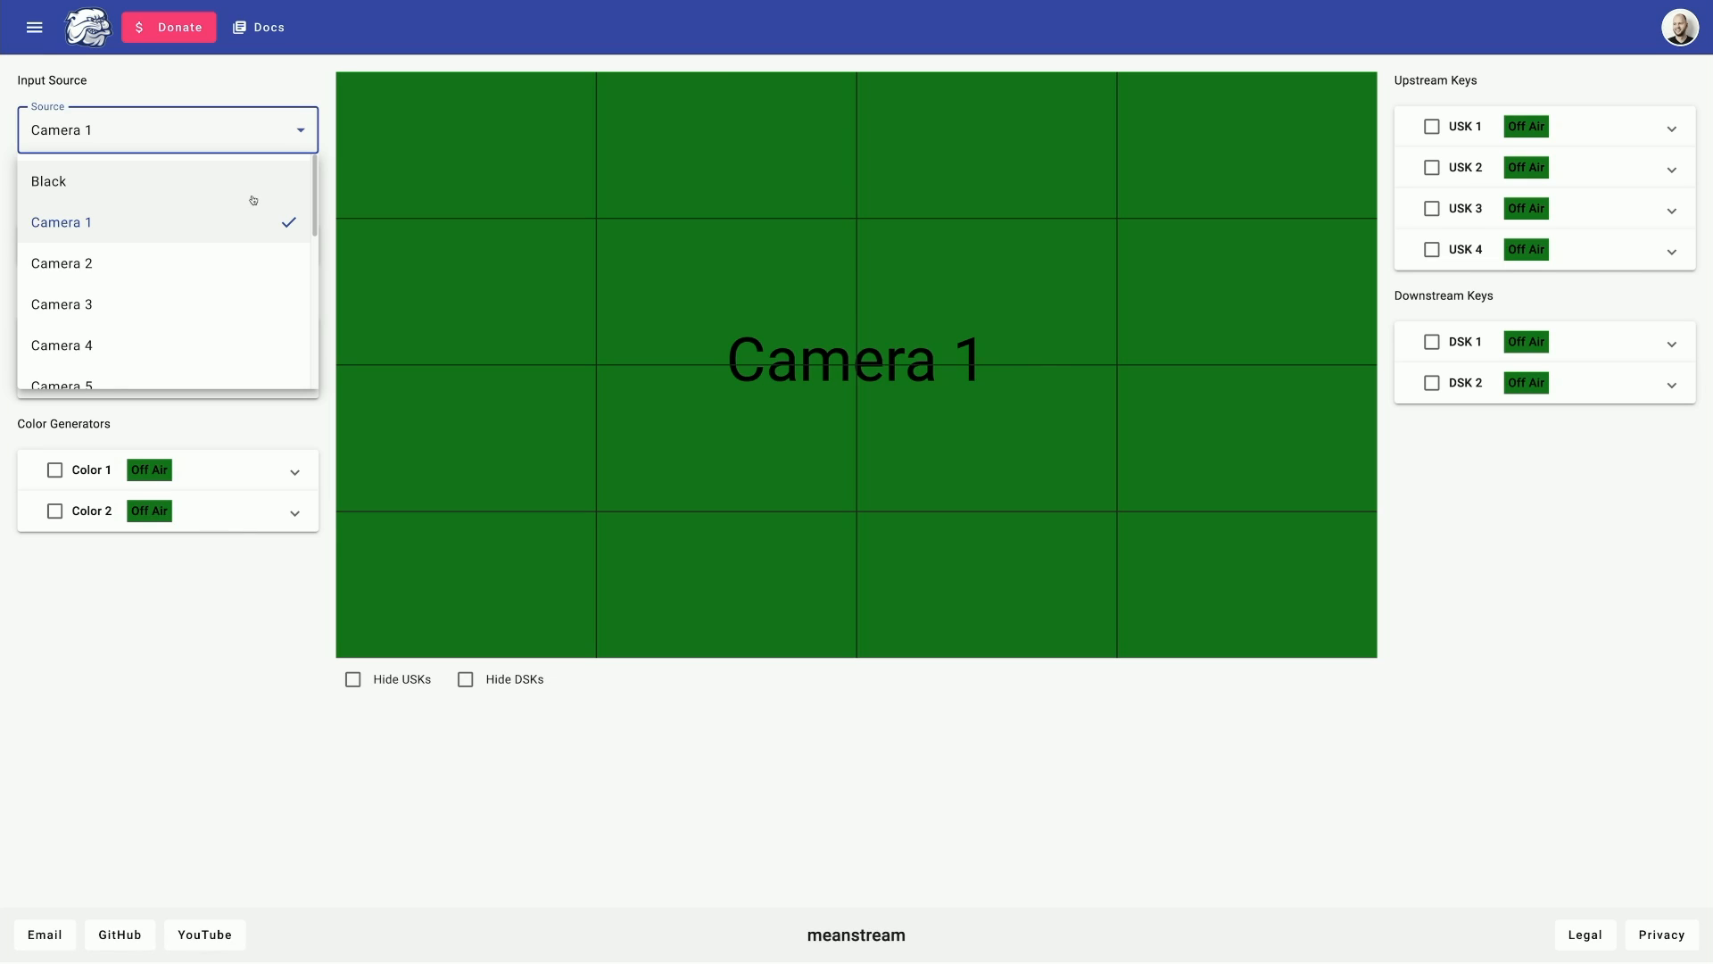
left_click(200, 261)
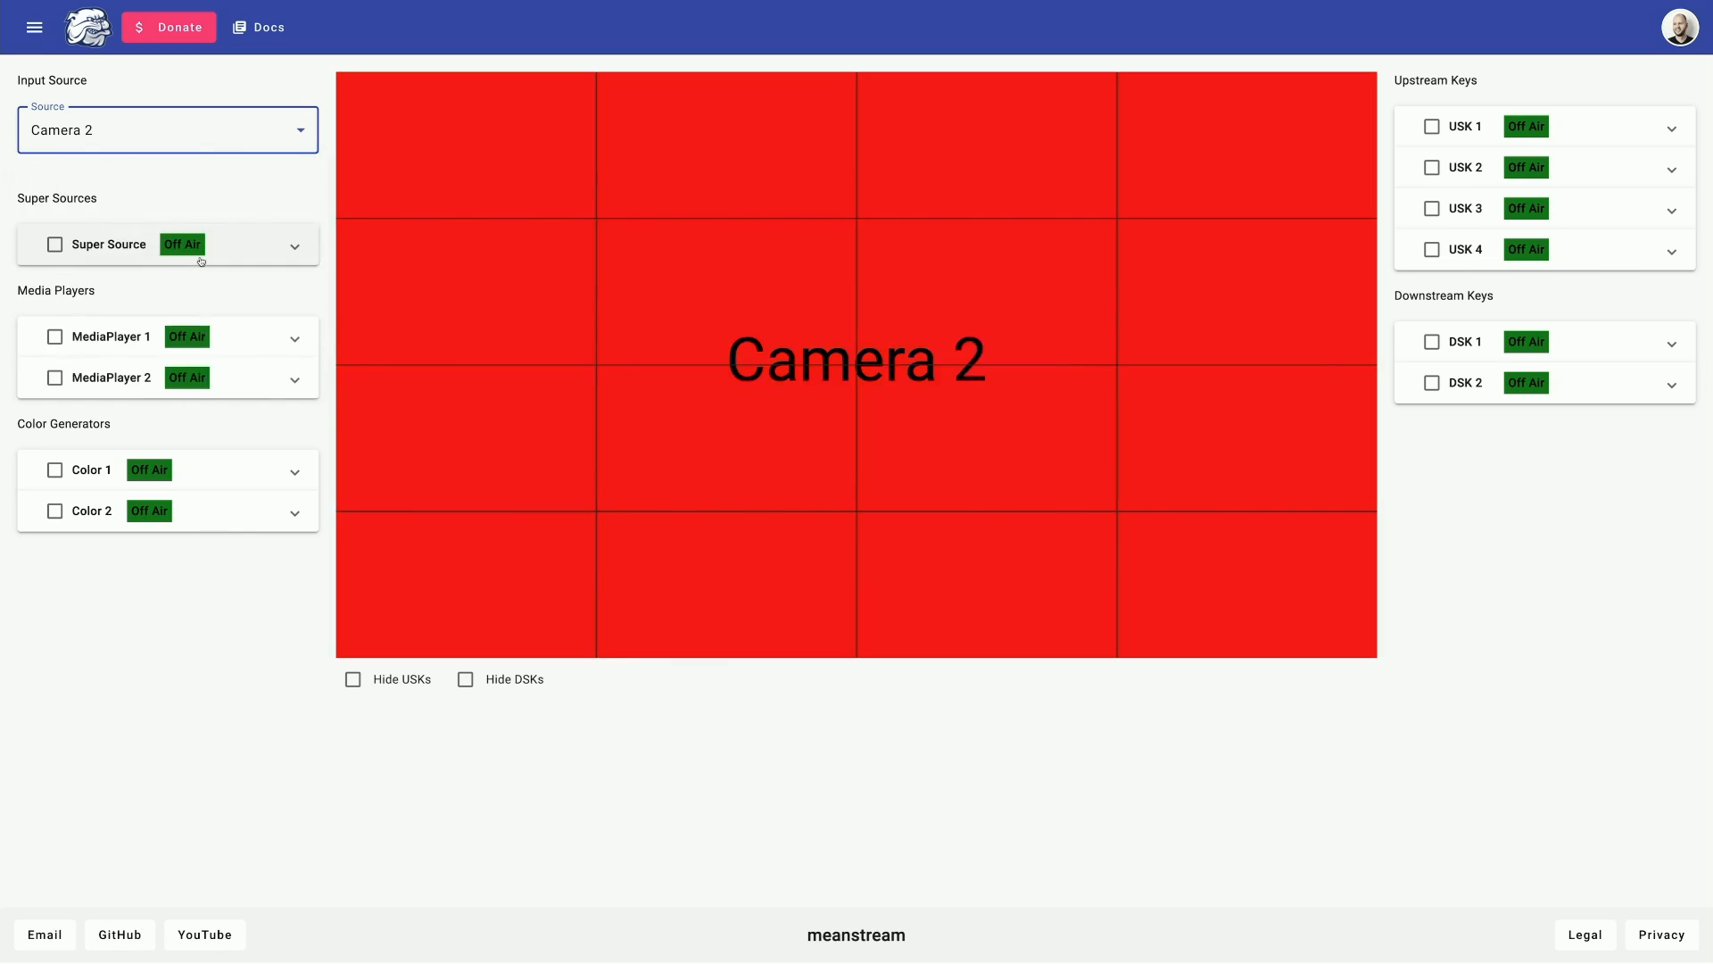
left_click(202, 130)
left_click(163, 299)
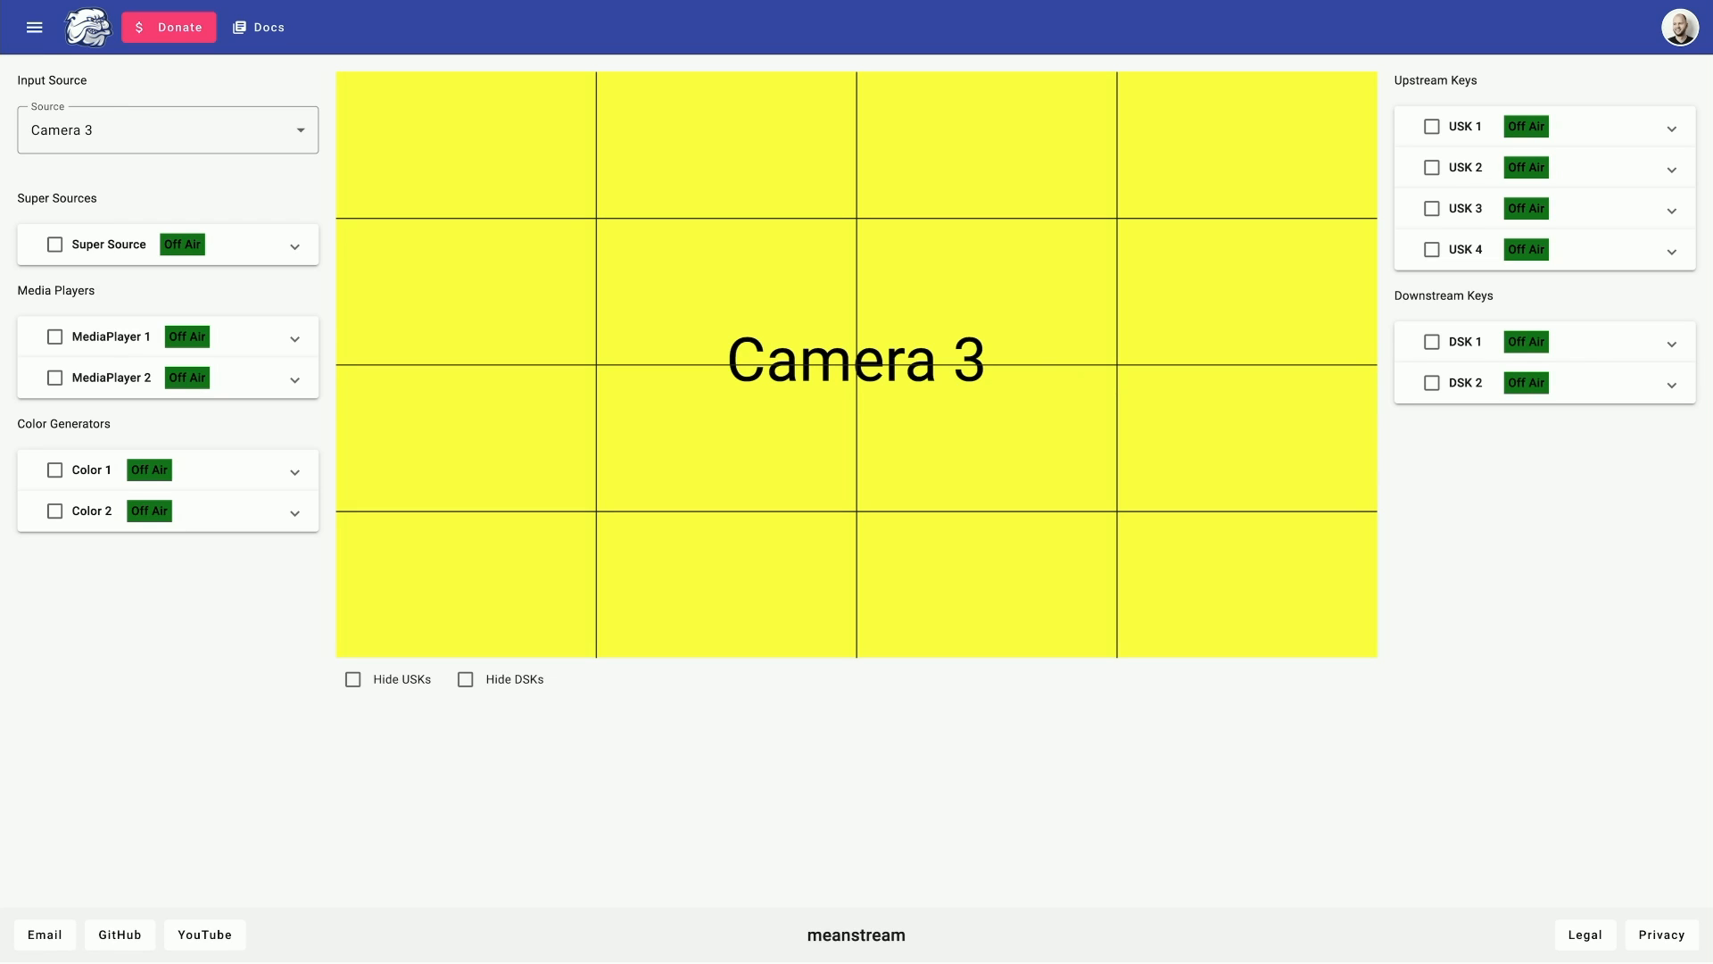
- Set the input source to Super Source and enable the Super Source in its expanded settings
left_click(125, 144)
scroll(127, 214, "down", 5)
left_click(89, 362)
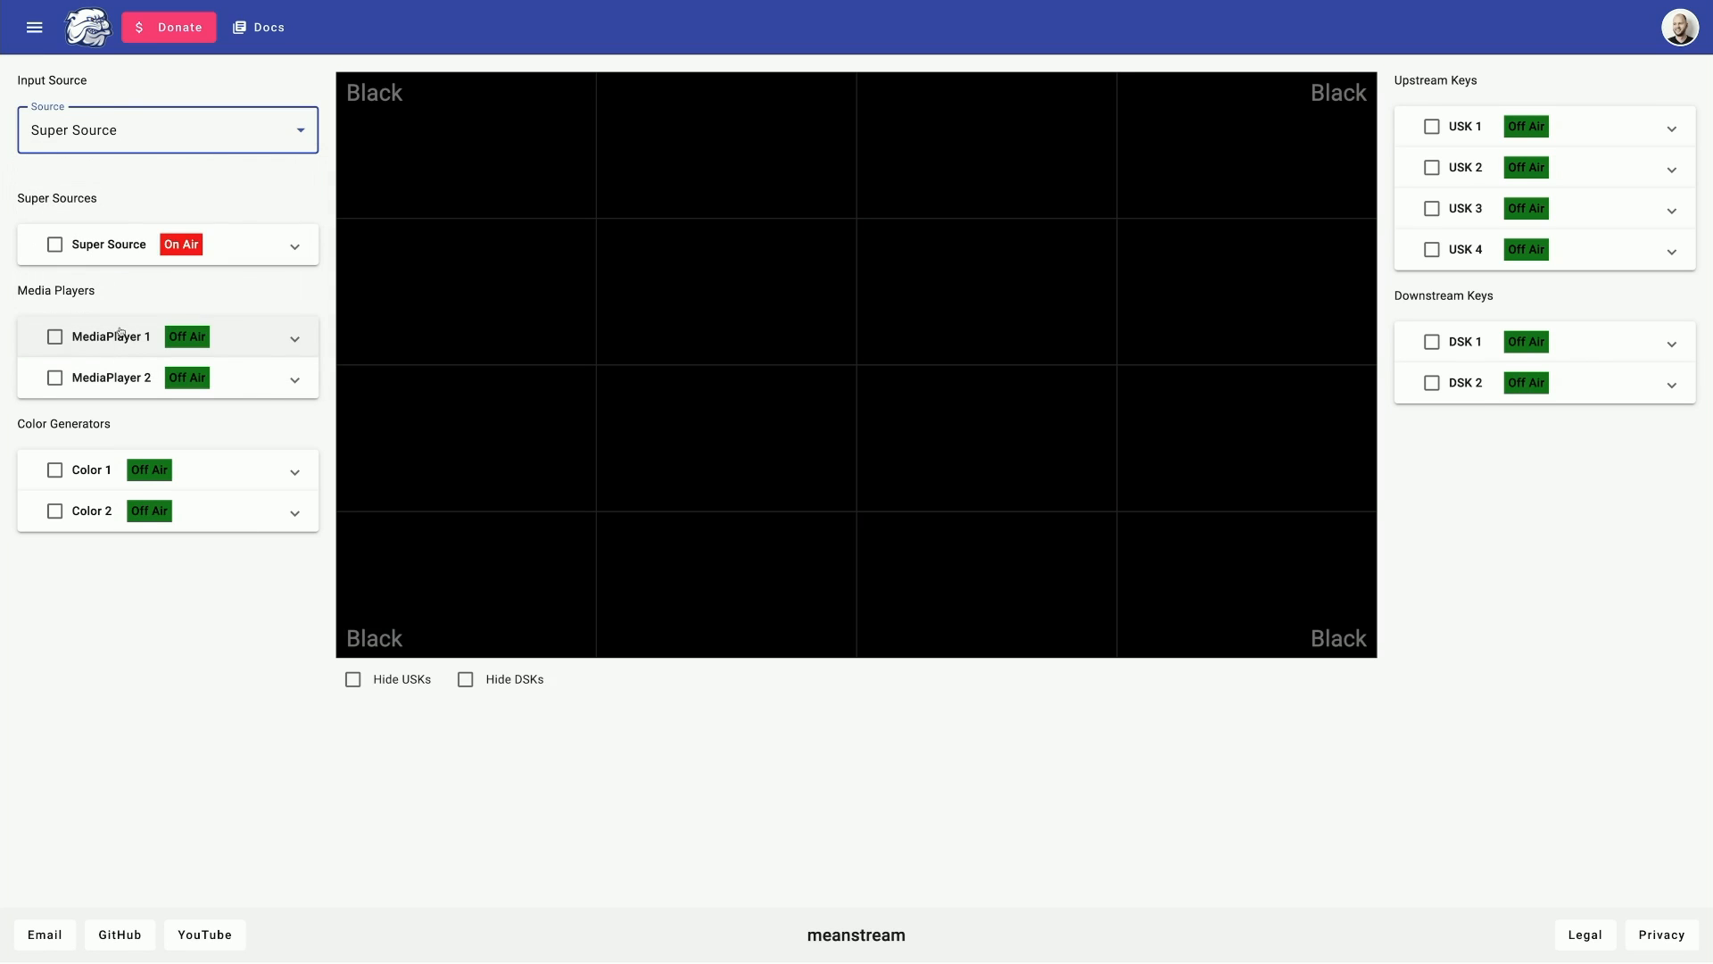
left_click(224, 248)
left_click(54, 250)
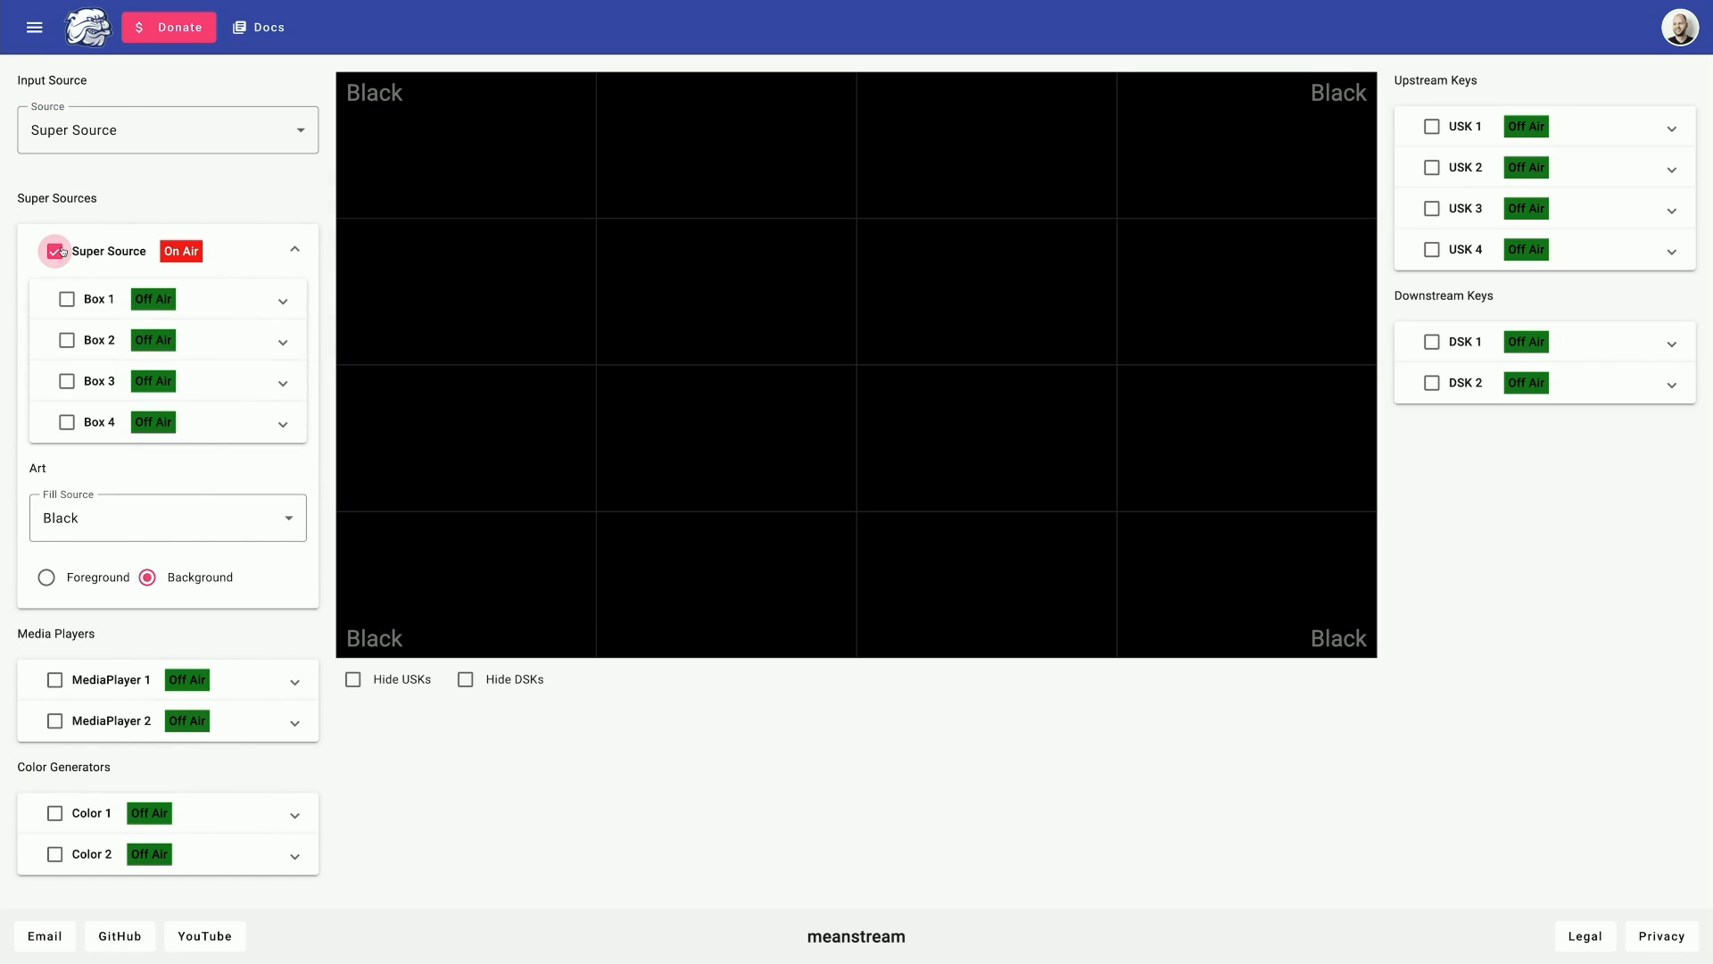
- Enable Box 1, scale it to 0.71, crop its left edge by 7.36 and place it at X -8.96, Y -1.8
left_click(66, 298)
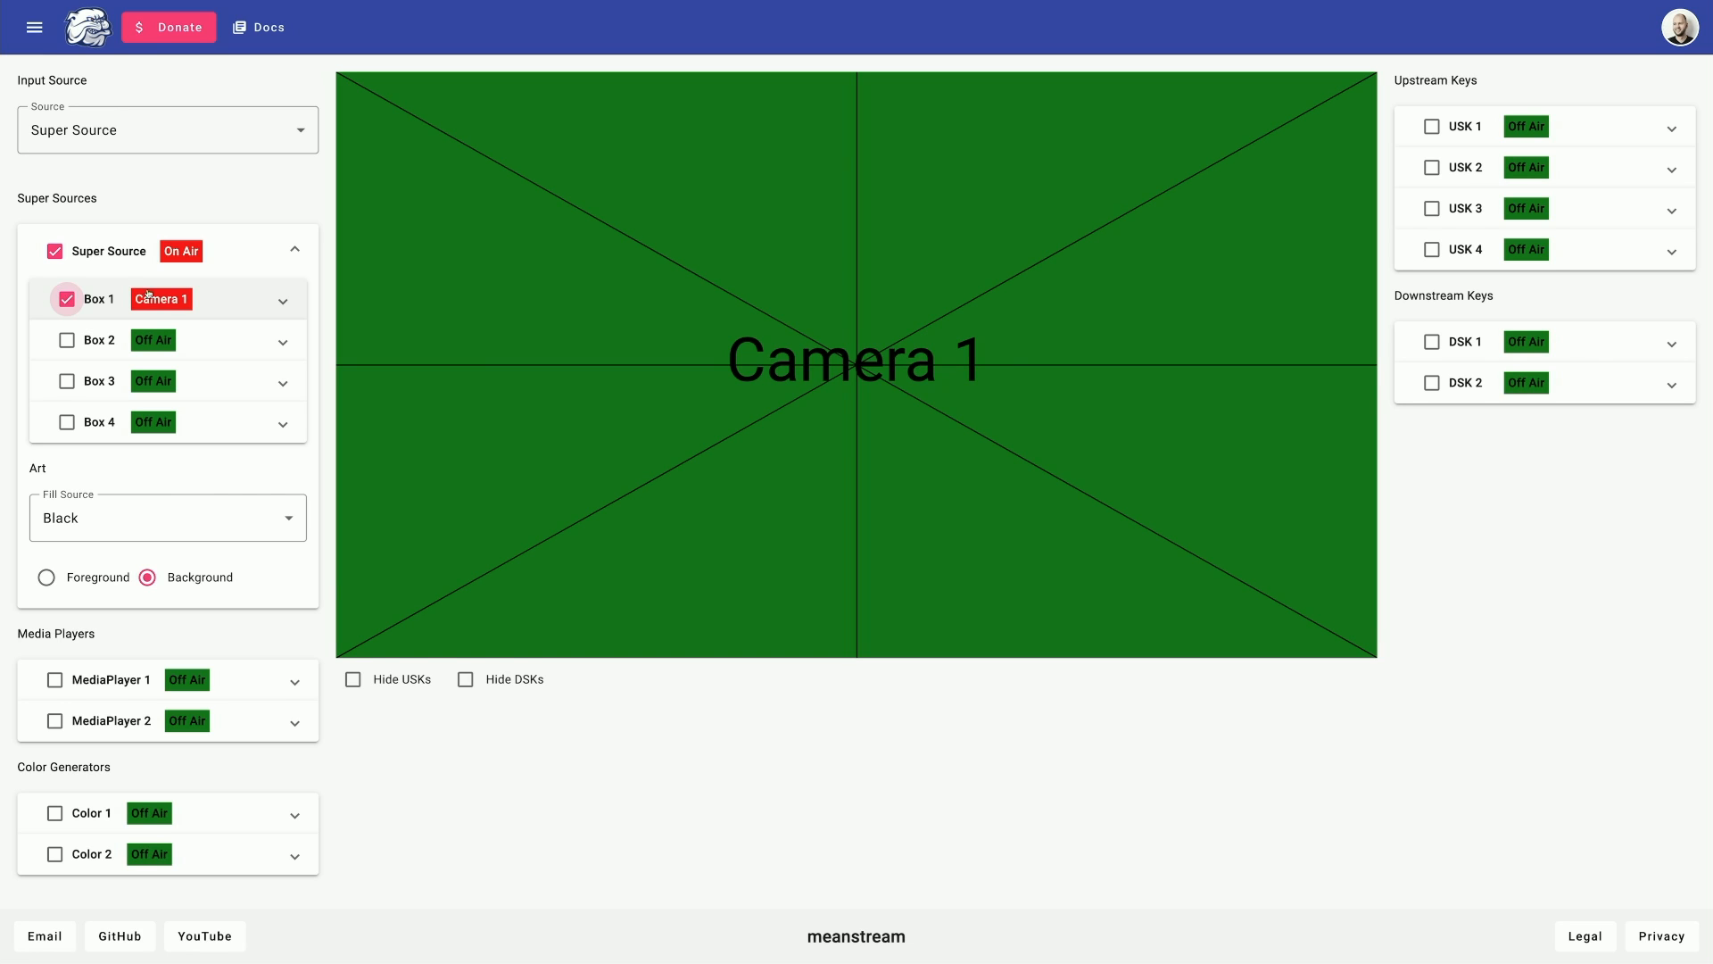
left_click(225, 299)
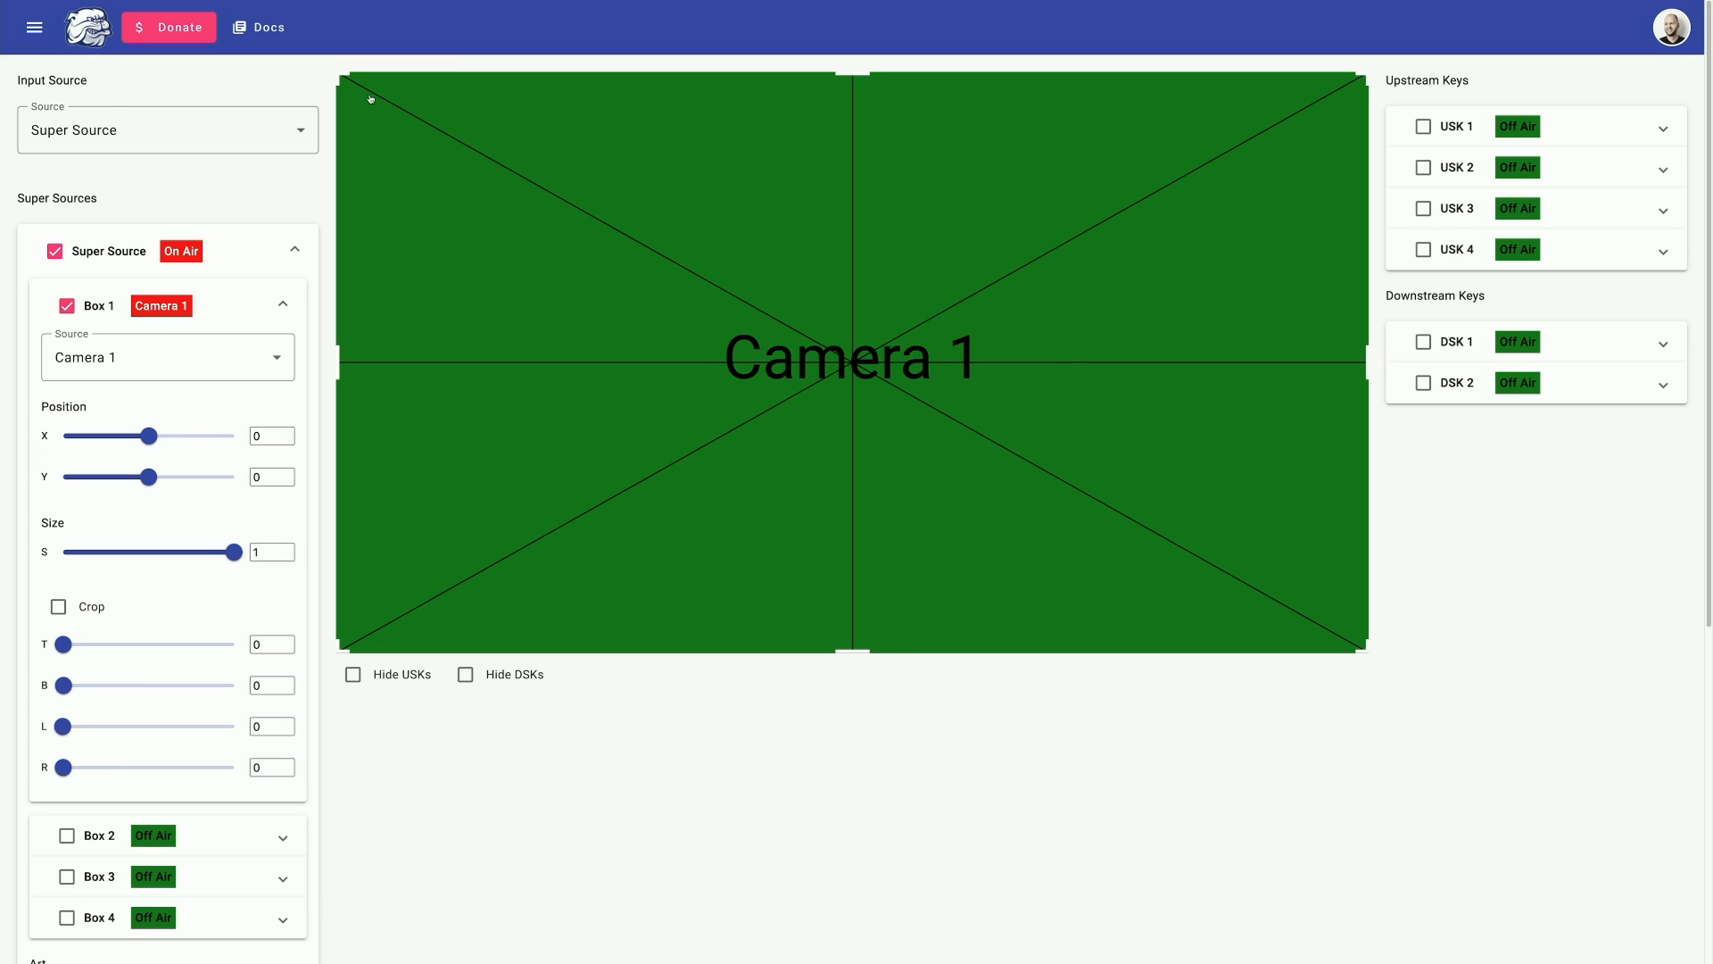
left_click_drag(339, 75, 489, 161)
left_click_drag(486, 370, 658, 366)
left_click_drag(933, 313, 666, 373)
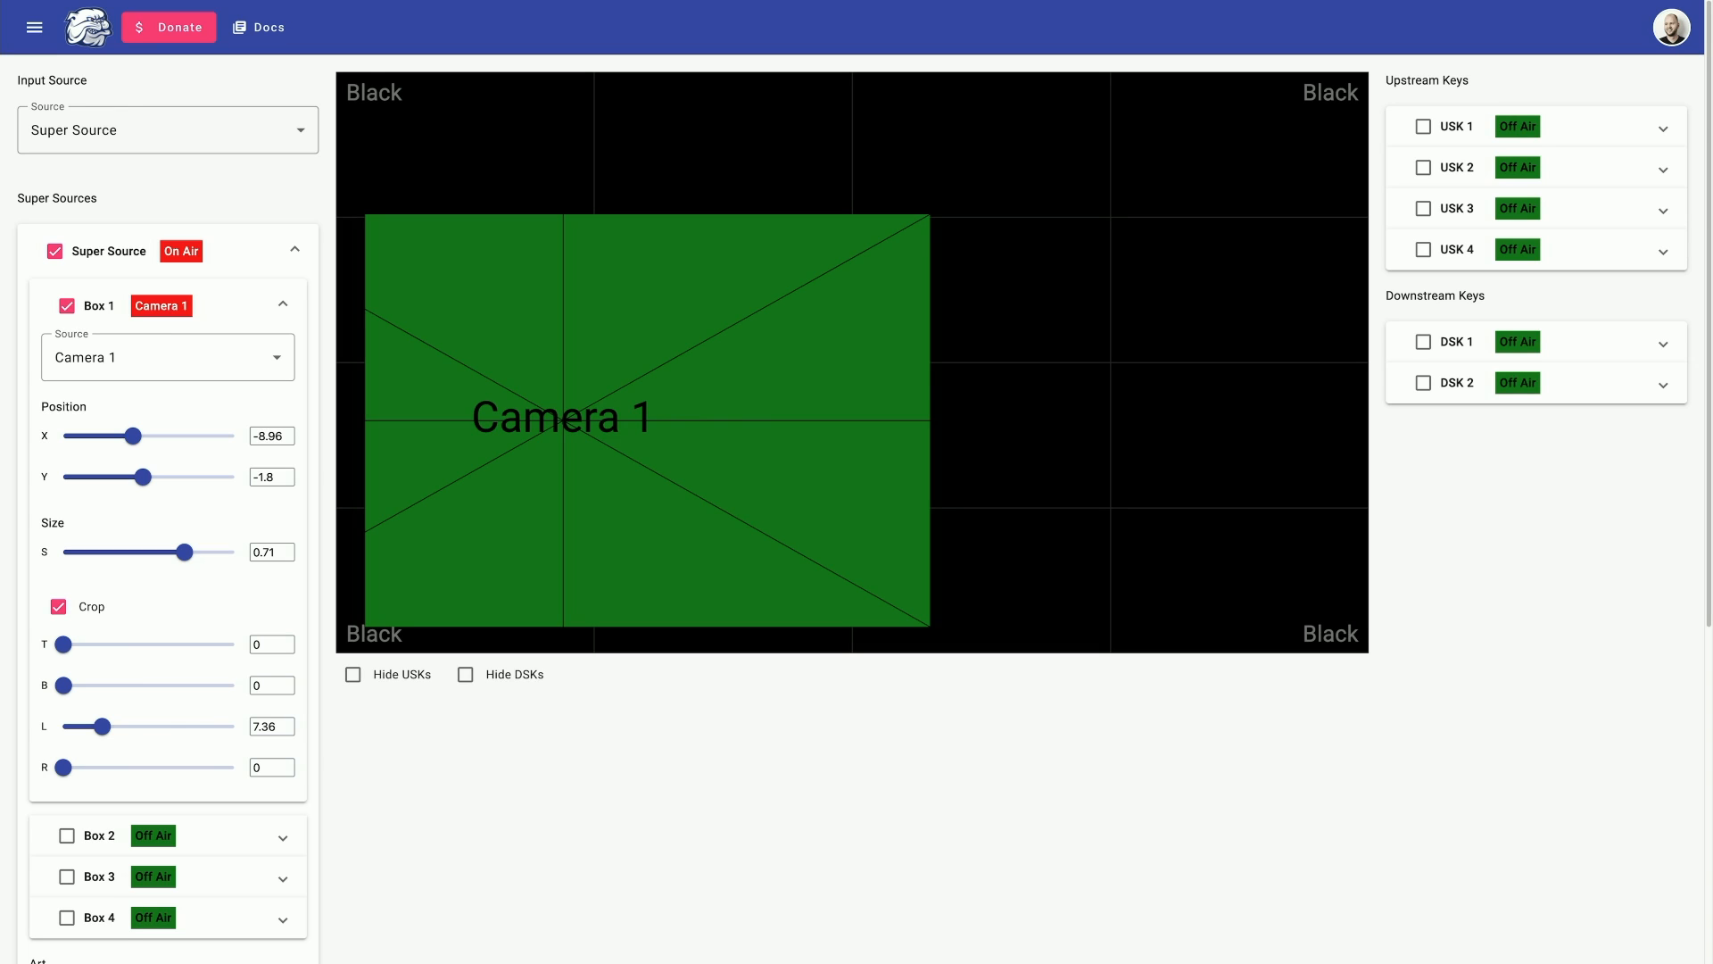
- Enable USK 1, move it toward the upper right of the preview canvas, and disable it again
left_click(1423, 126)
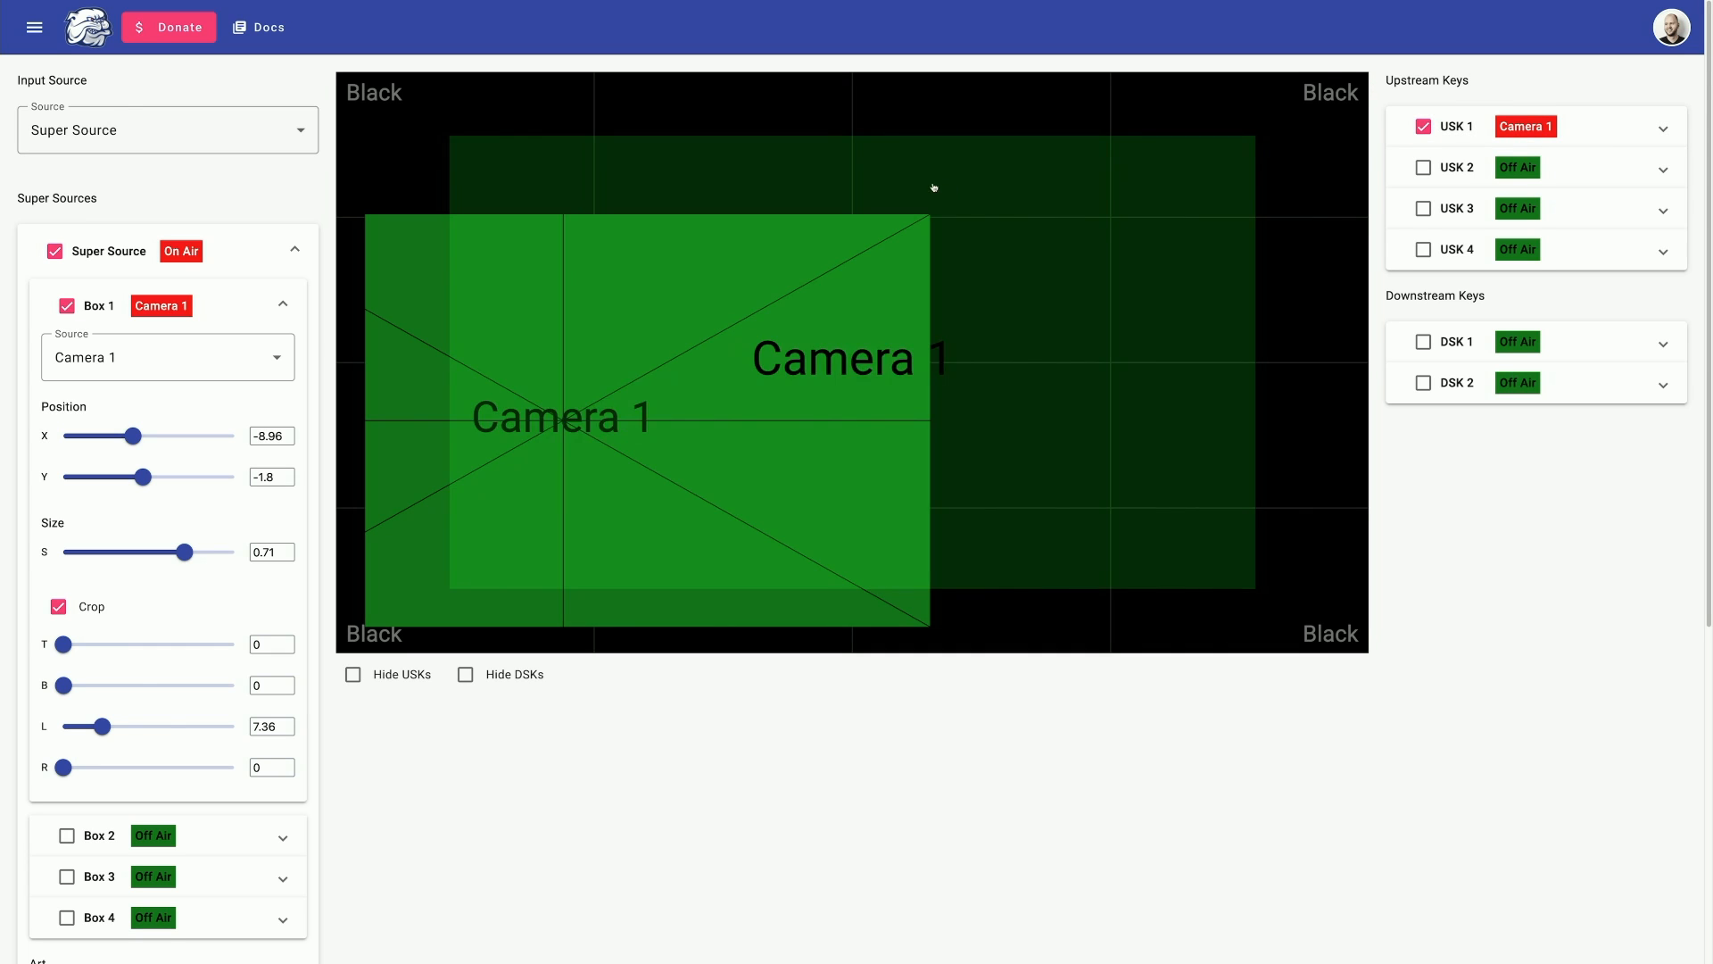
left_click_drag(933, 187, 1206, 153)
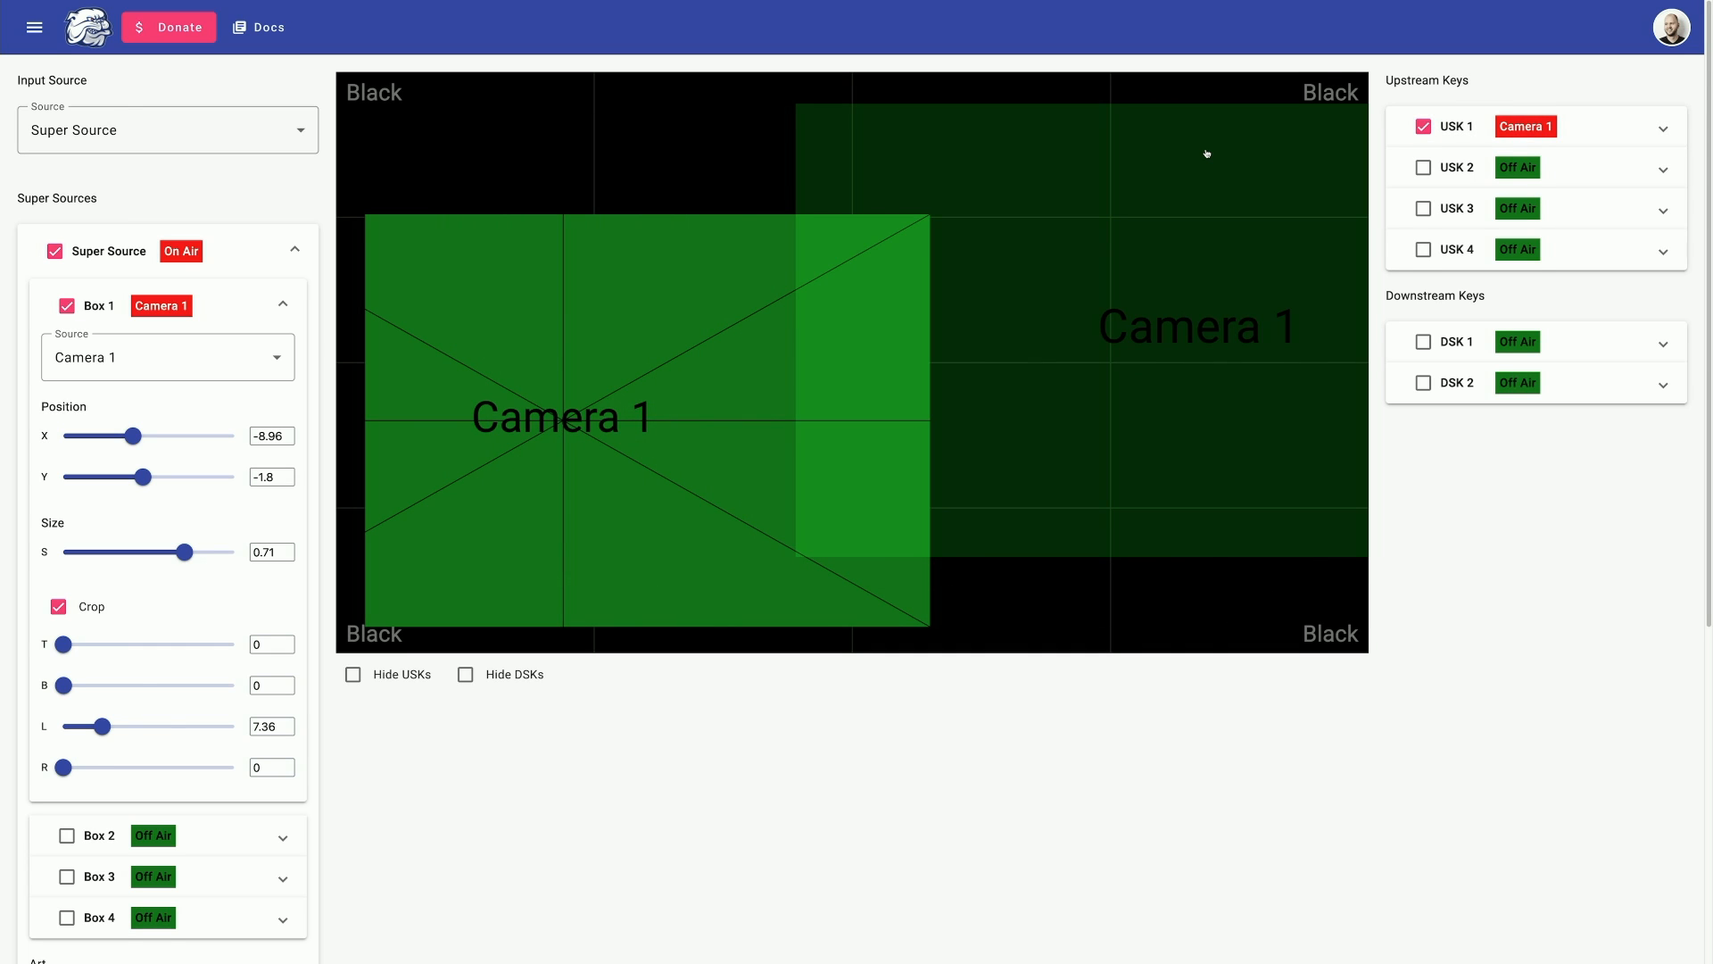
left_click(1206, 153)
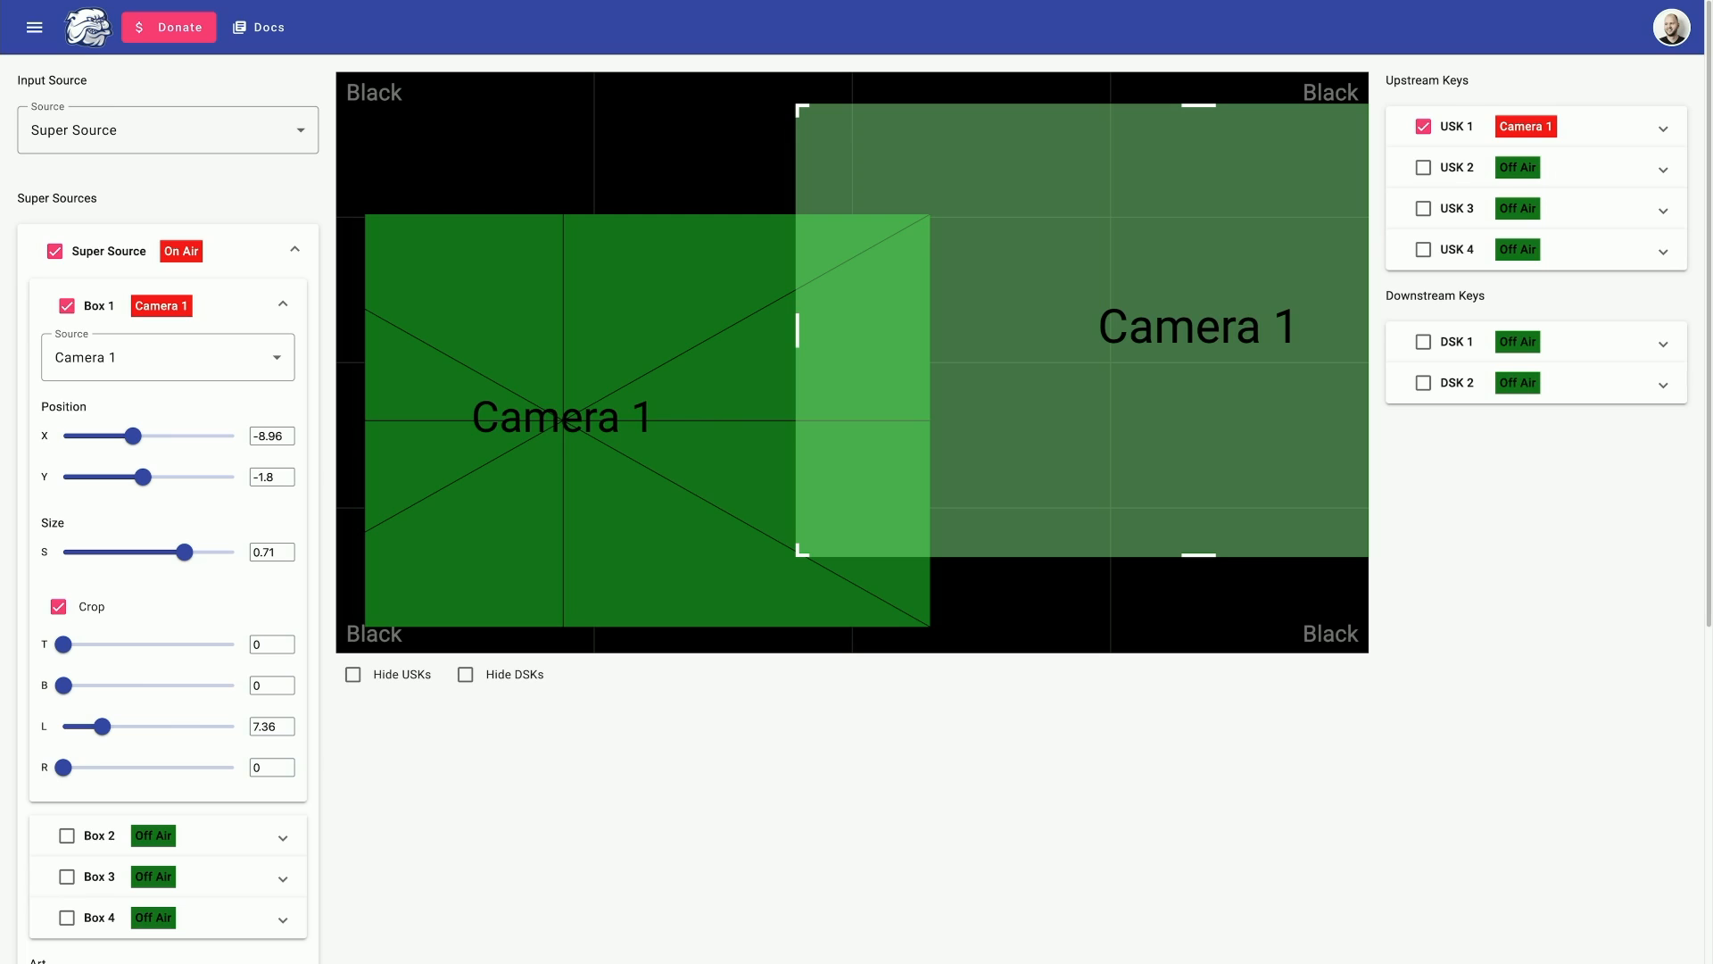
left_click(1423, 126)
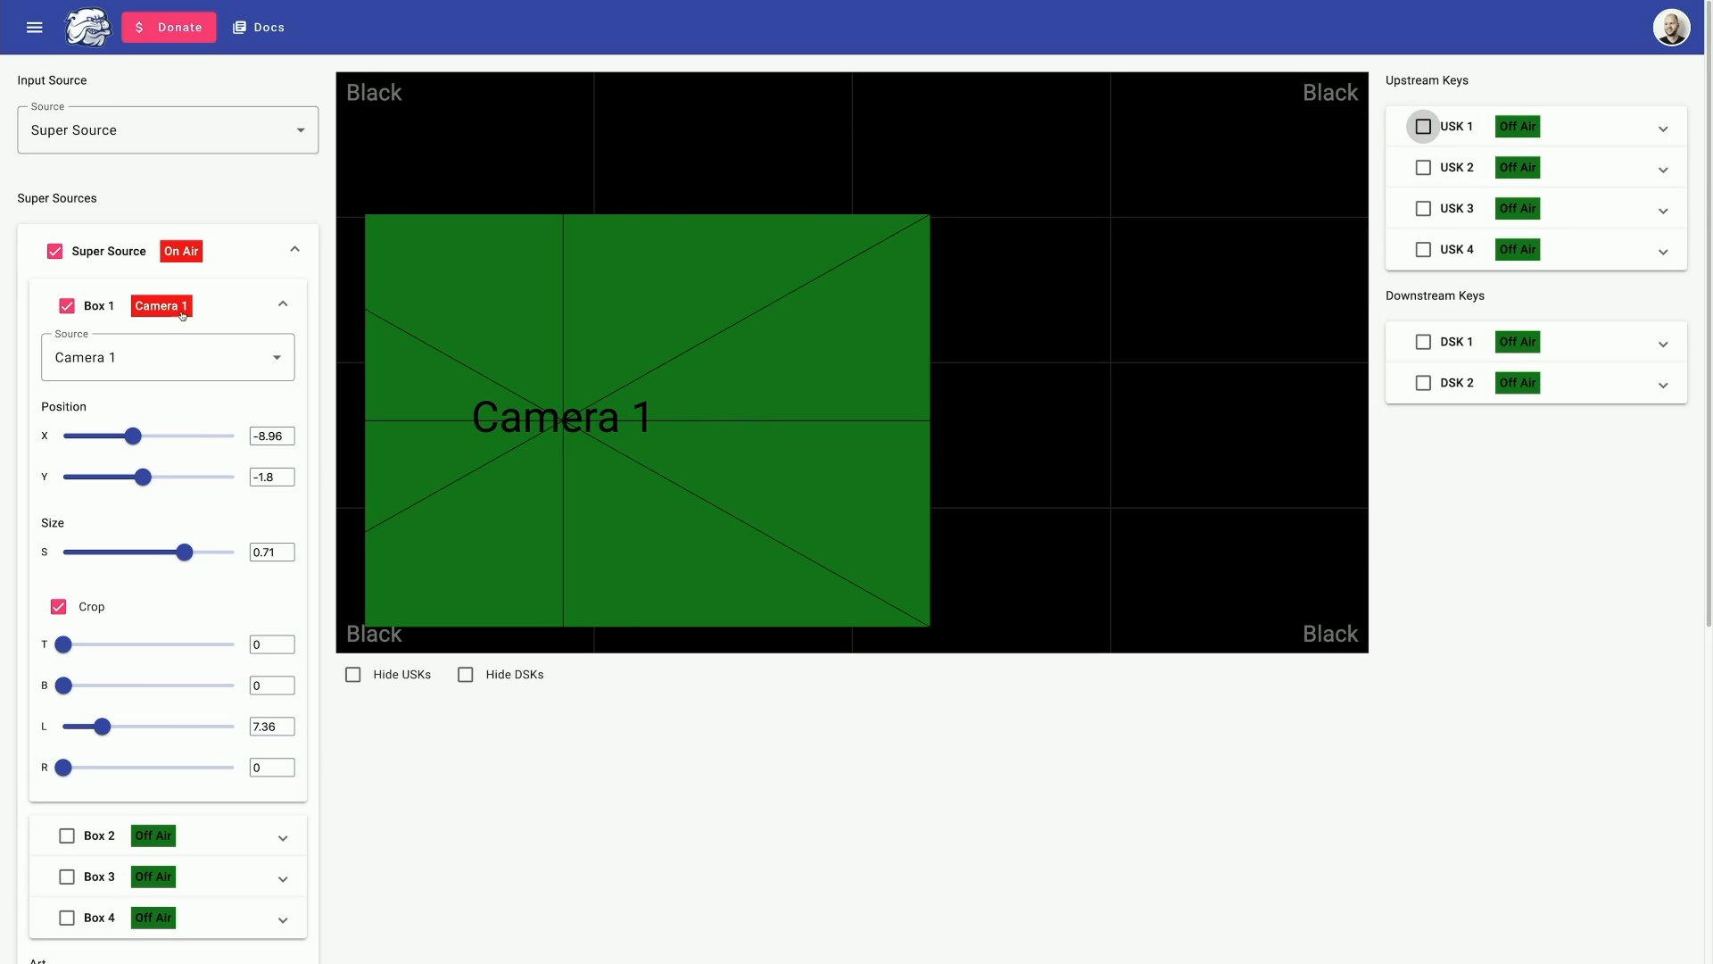
- Crop Box 1 by 8.96 left and 10.24 right, scale it to 0.49 and move it to the canvas's upper-left area
left_click(513, 365)
left_click_drag(366, 420, 402, 420)
left_click(464, 375)
left_click_drag(403, 215, 454, 279)
left_click_drag(543, 327, 474, 183)
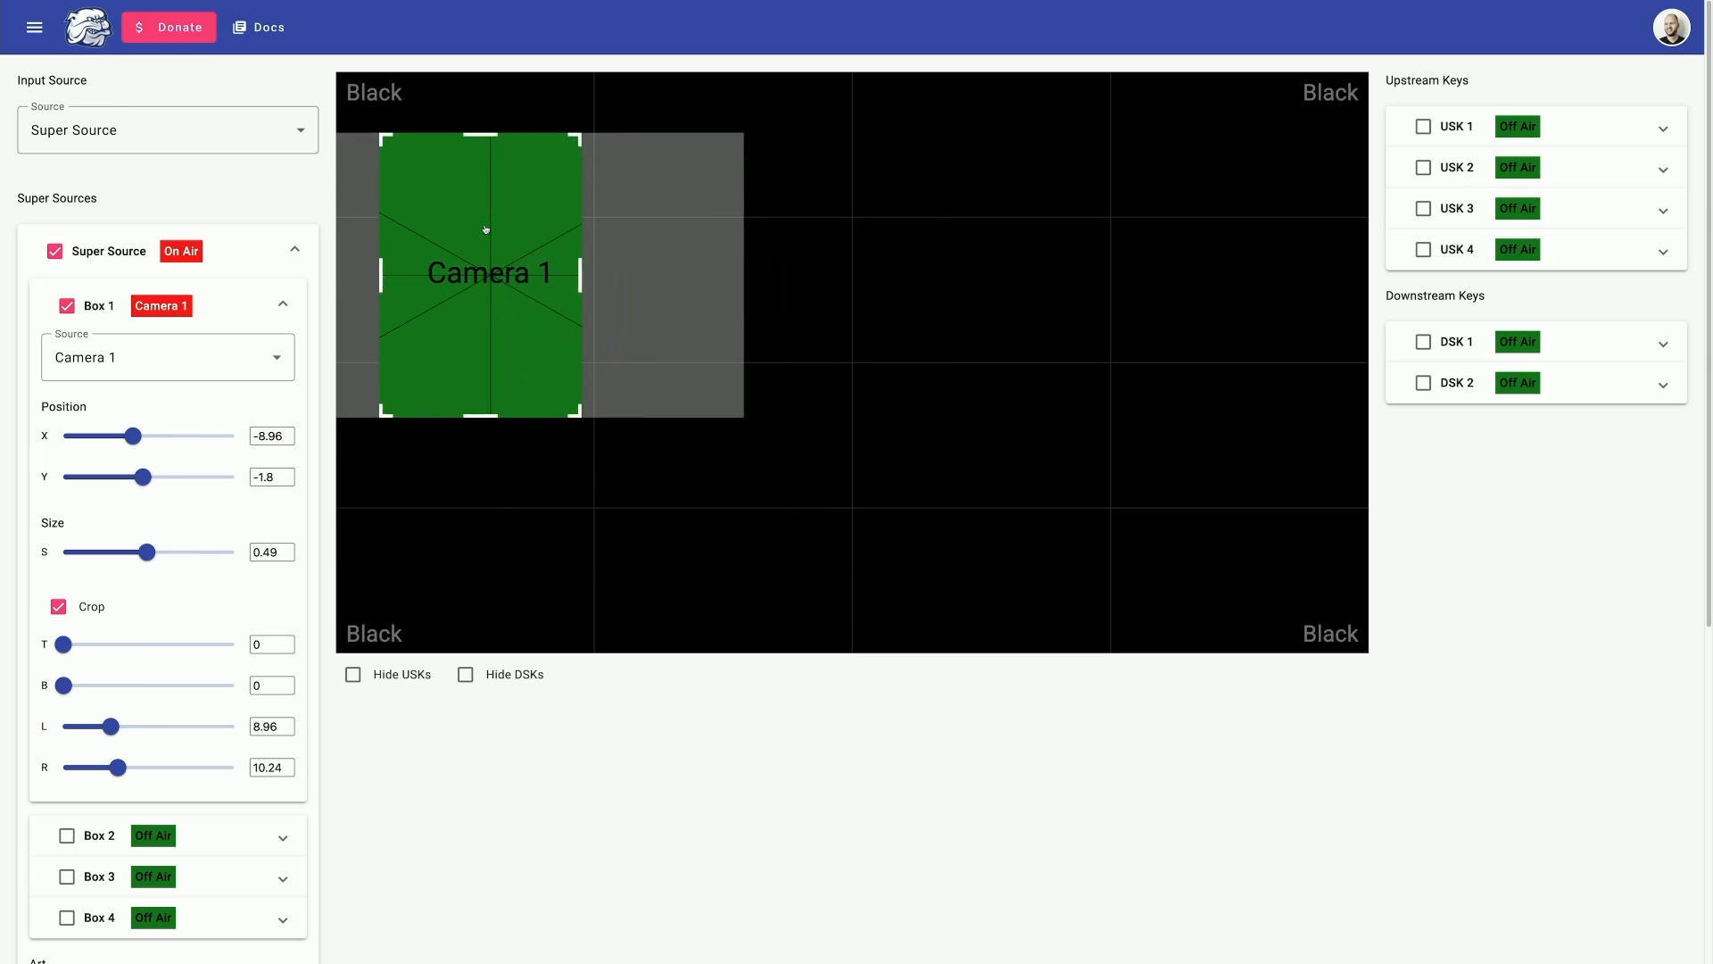
left_click(283, 304)
- Enable Box 2, scale it down with both sides cropped, and place it near the middle of the canvas
left_click(67, 340)
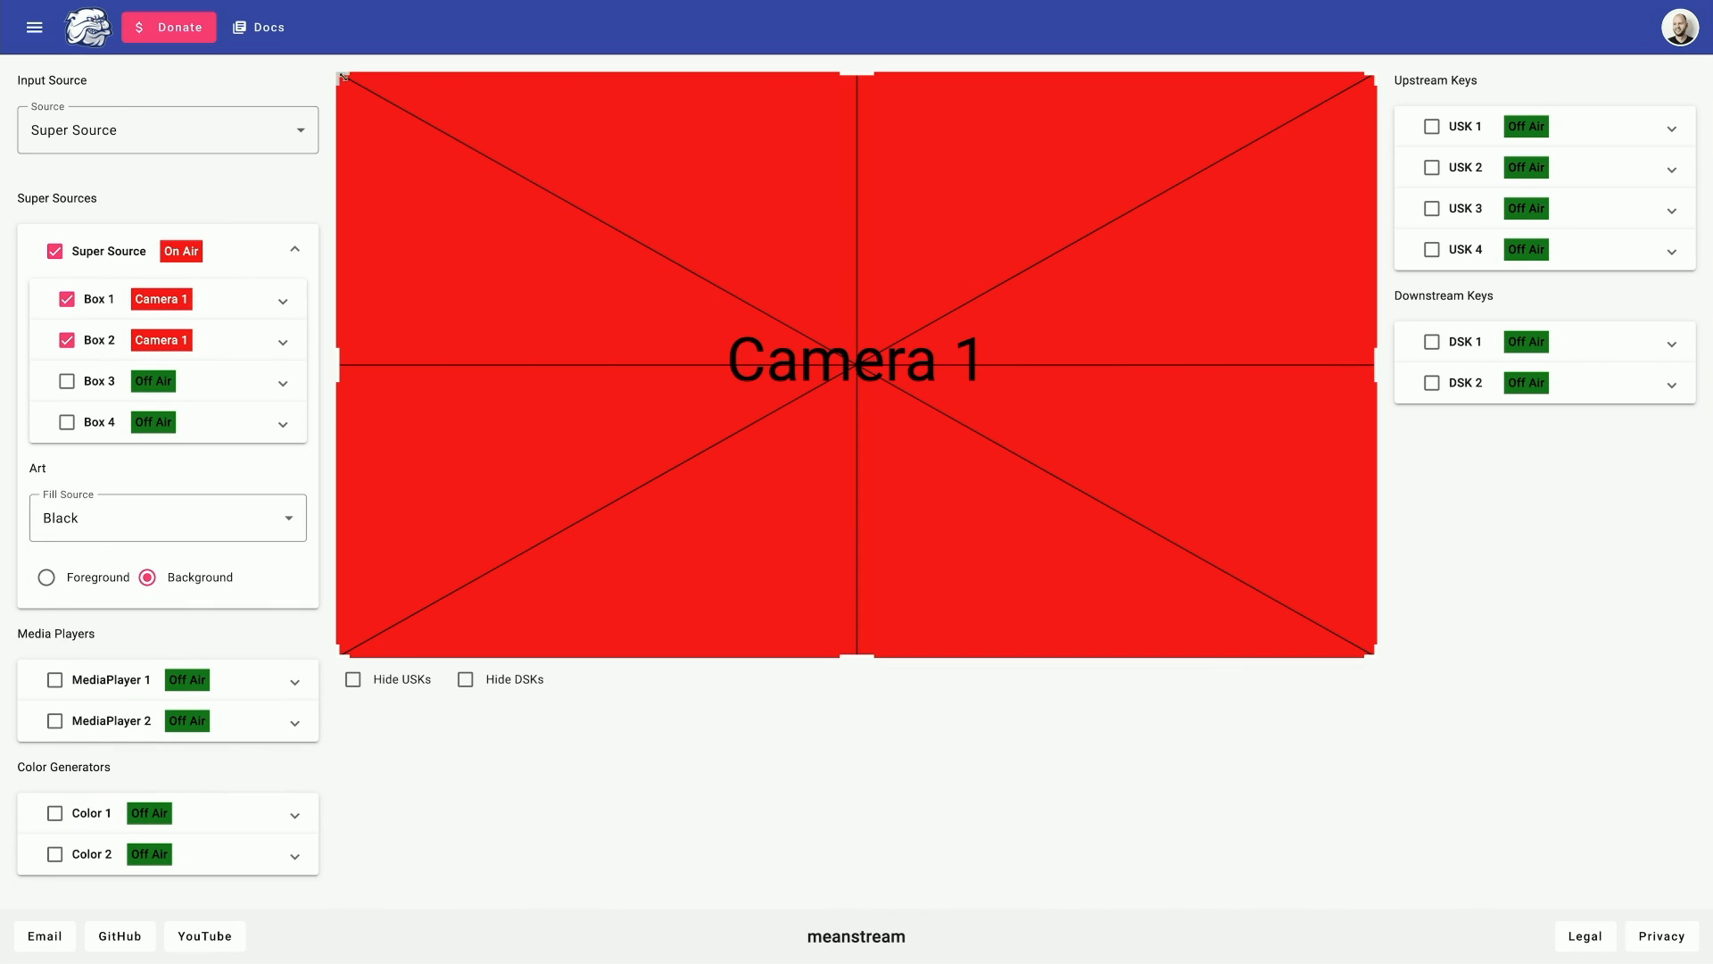
left_click_drag(339, 75, 556, 197)
left_click_drag(1158, 364, 1013, 365)
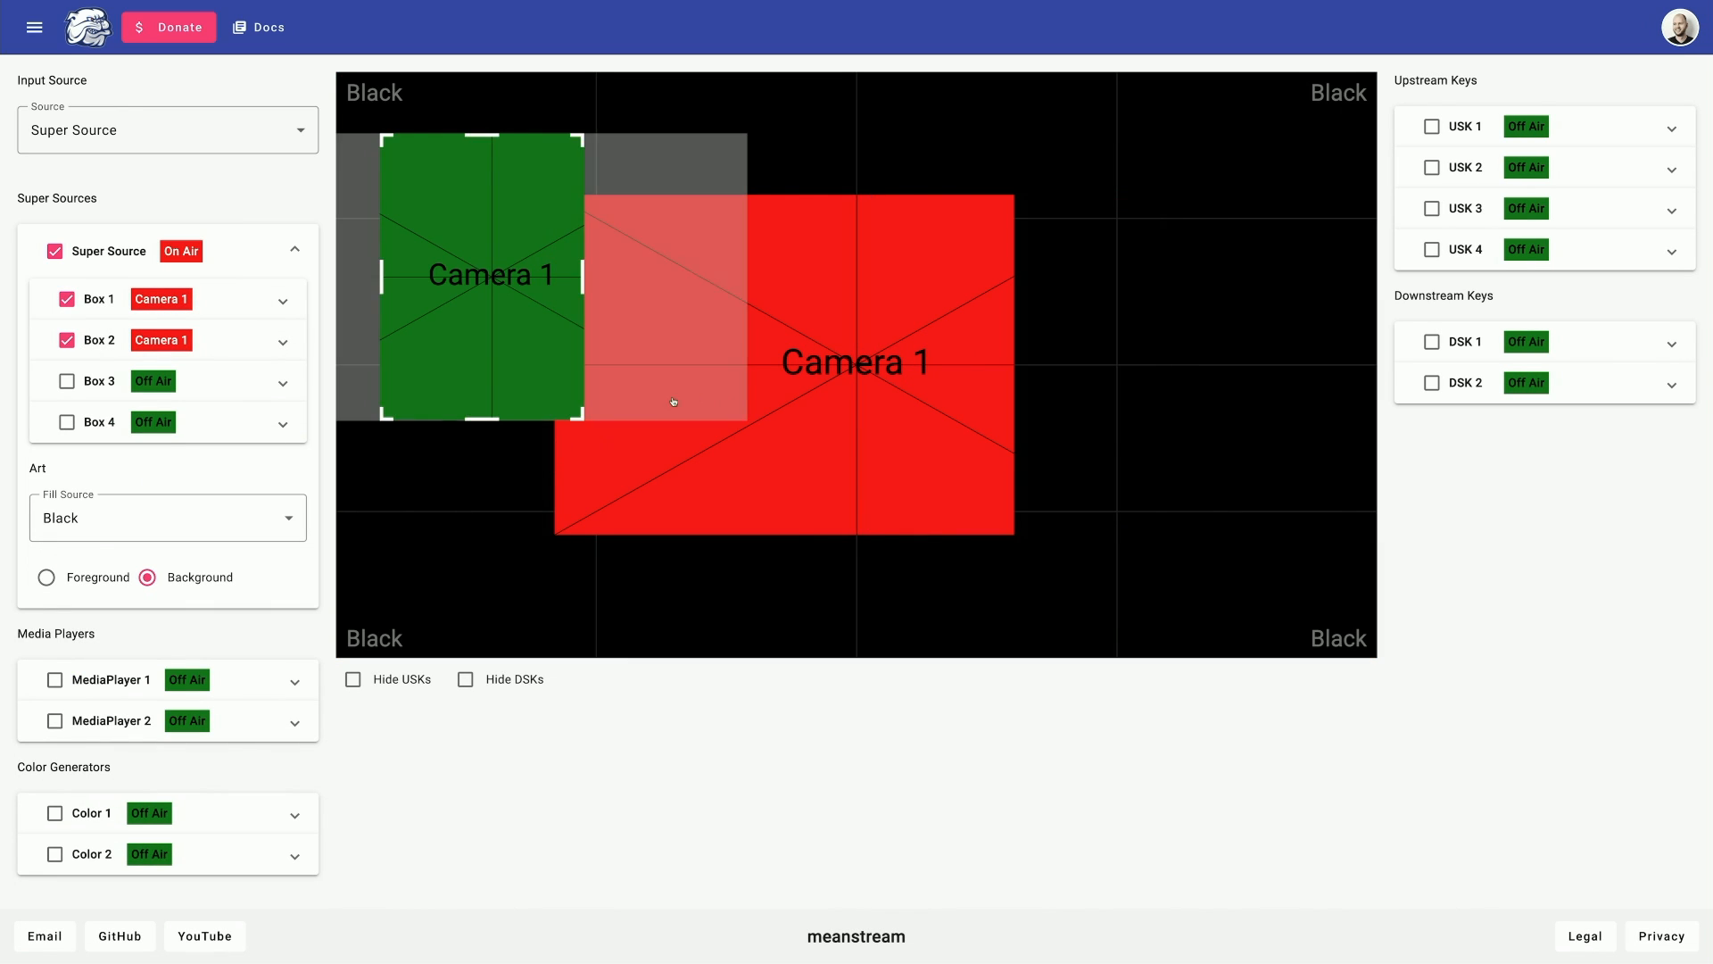
left_click_drag(811, 398, 925, 395)
left_click_drag(671, 349, 799, 349)
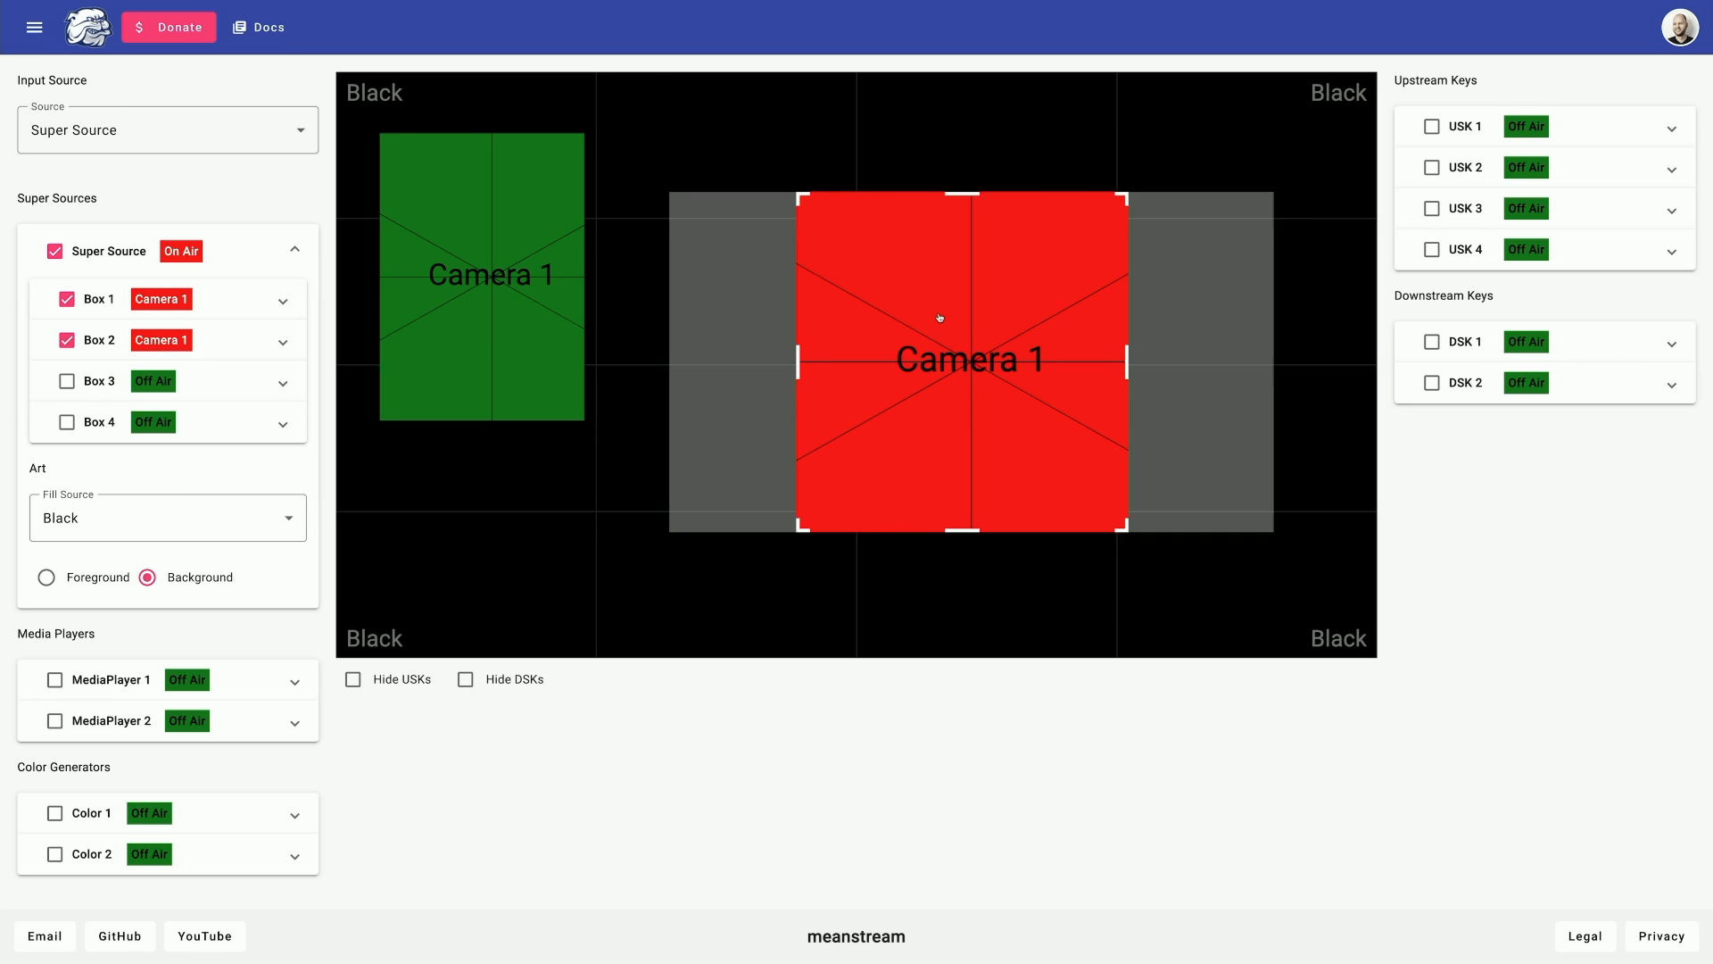
left_click_drag(952, 293, 818, 373)
- Enable Box 3, scale it to 0.22 at X -8.16, Y -4.68, and move Box 2 to the middle of the canvas
left_click(66, 381)
left_click(246, 377)
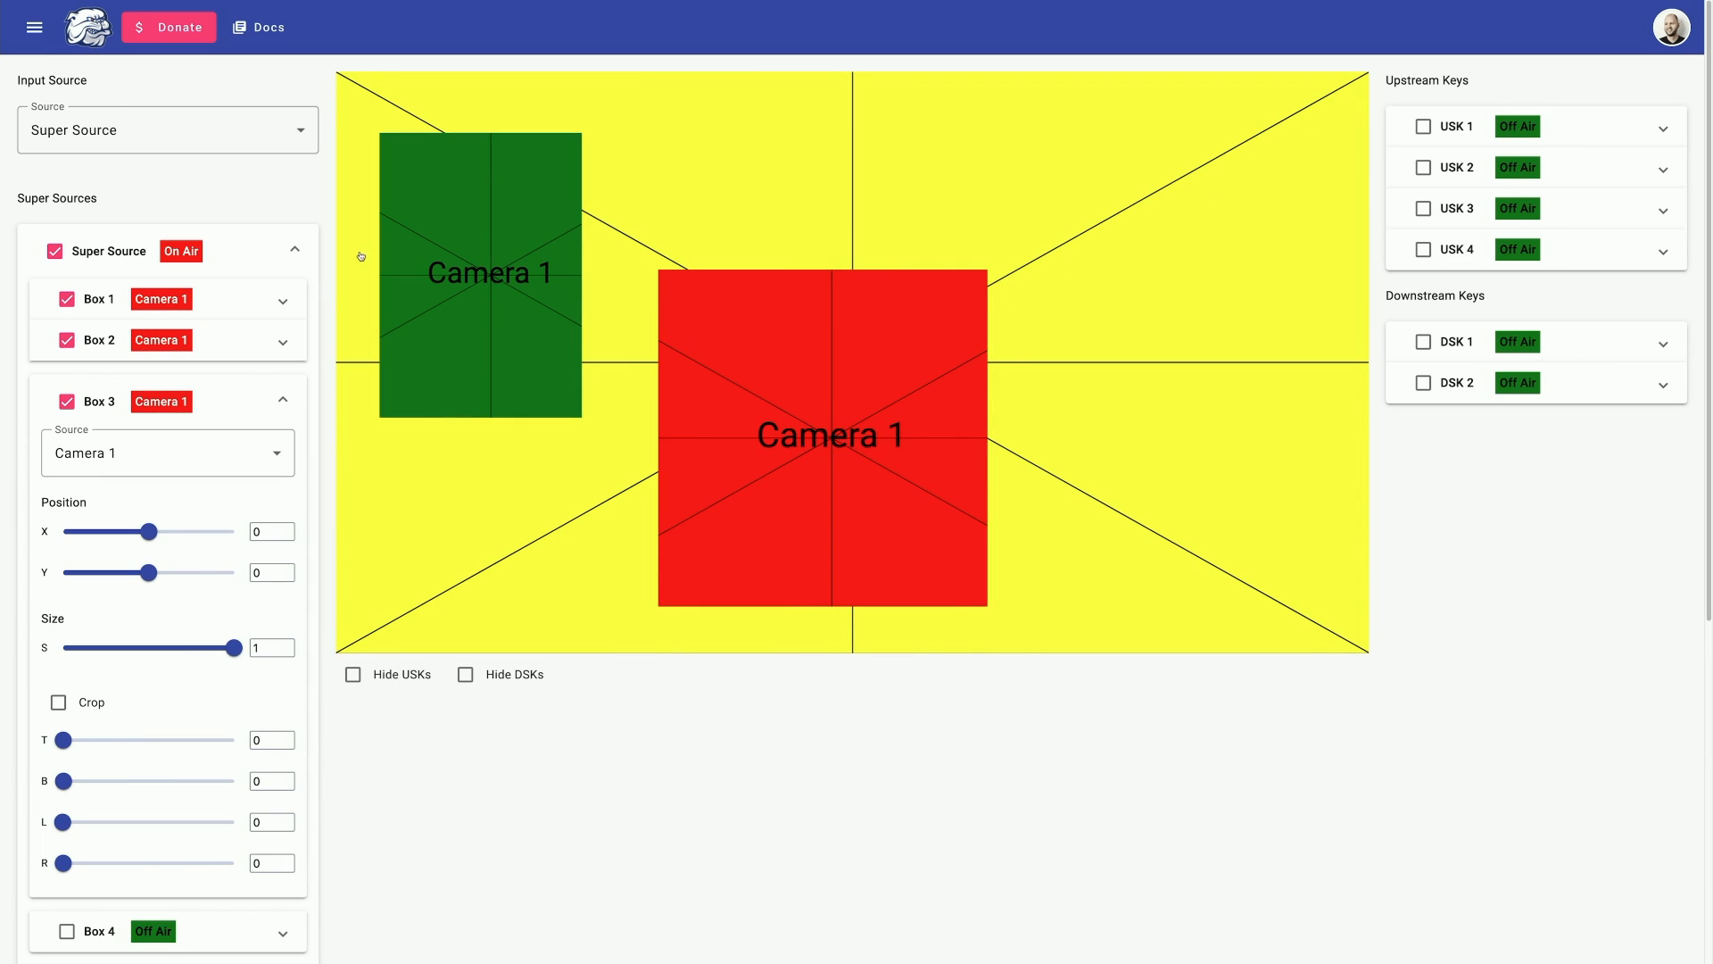
left_click(853, 103)
left_click_drag(340, 76, 974, 297)
left_click_drag(760, 334, 563, 486)
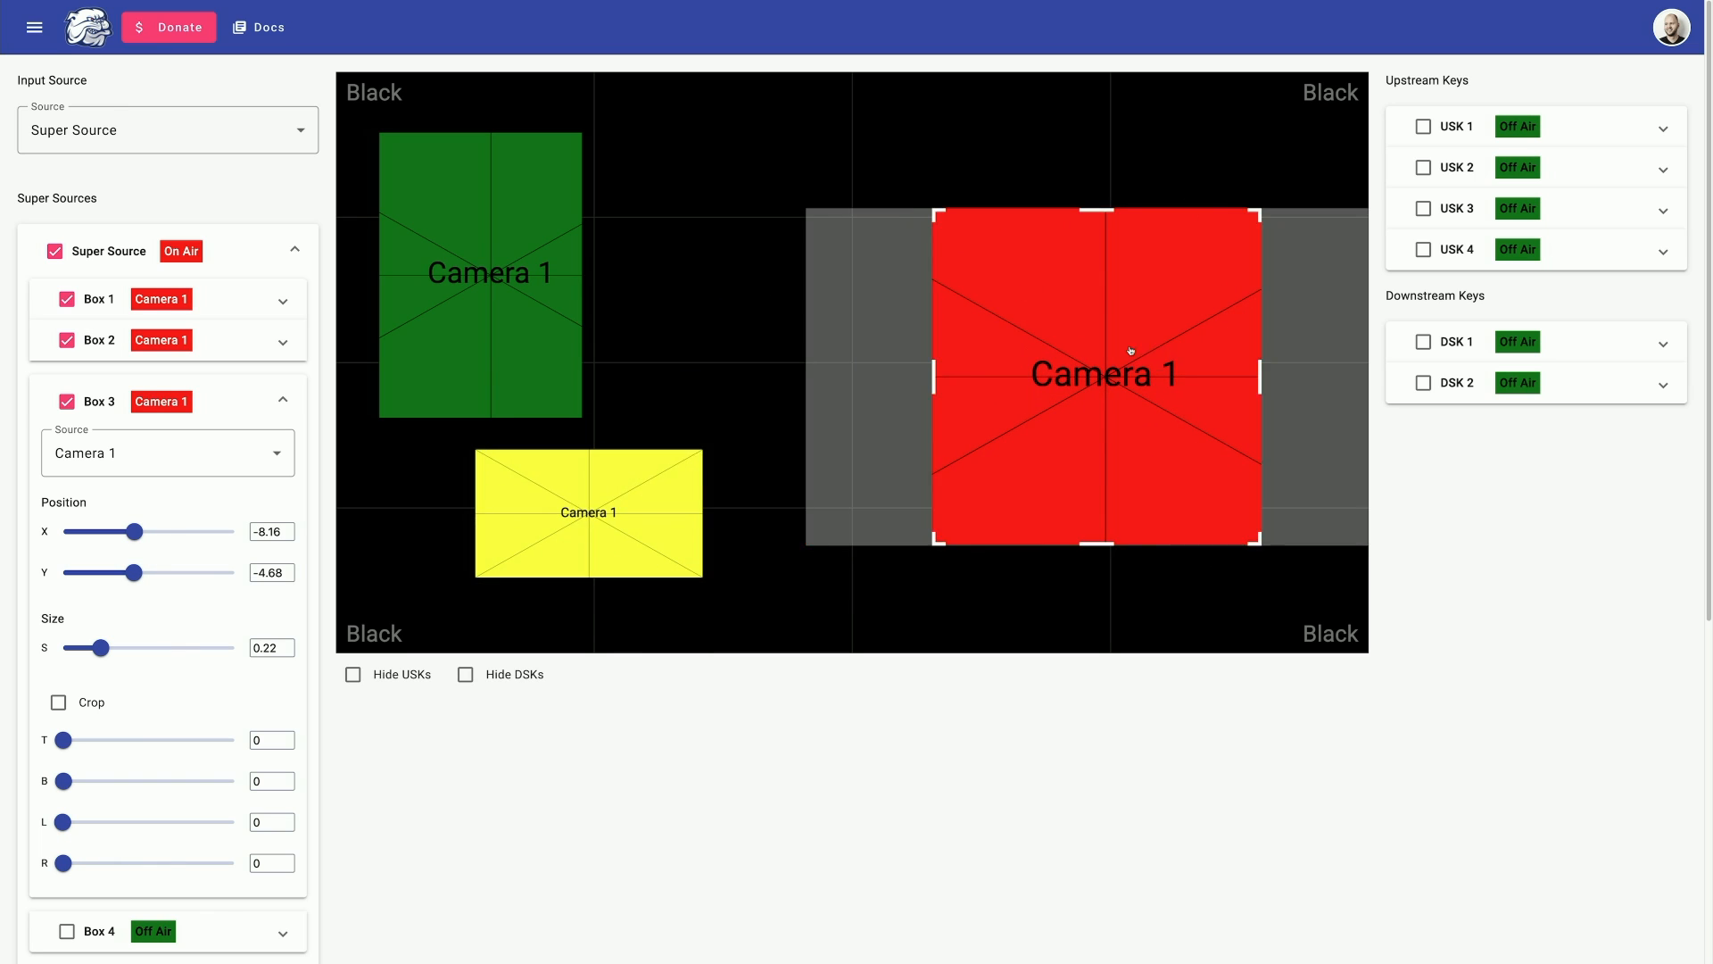
left_click_drag(1107, 294, 841, 272)
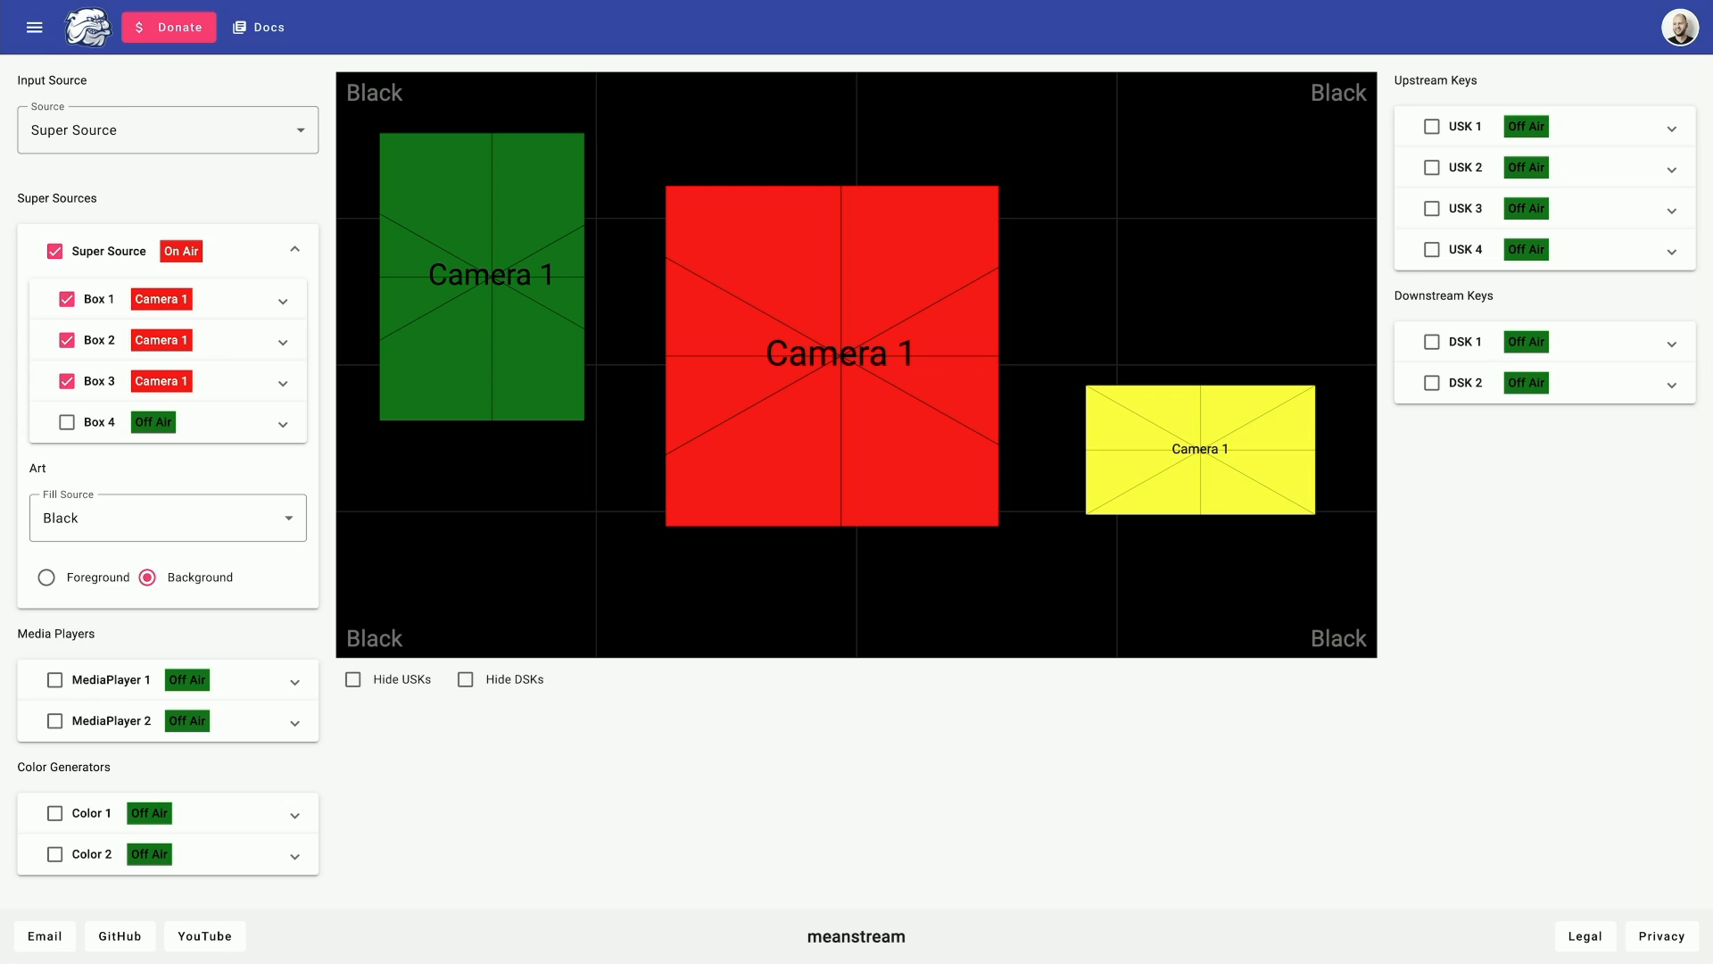
- Enable USK 1 and DSK 1, and hide the USKs and DSKs in the preview
left_click(1434, 123)
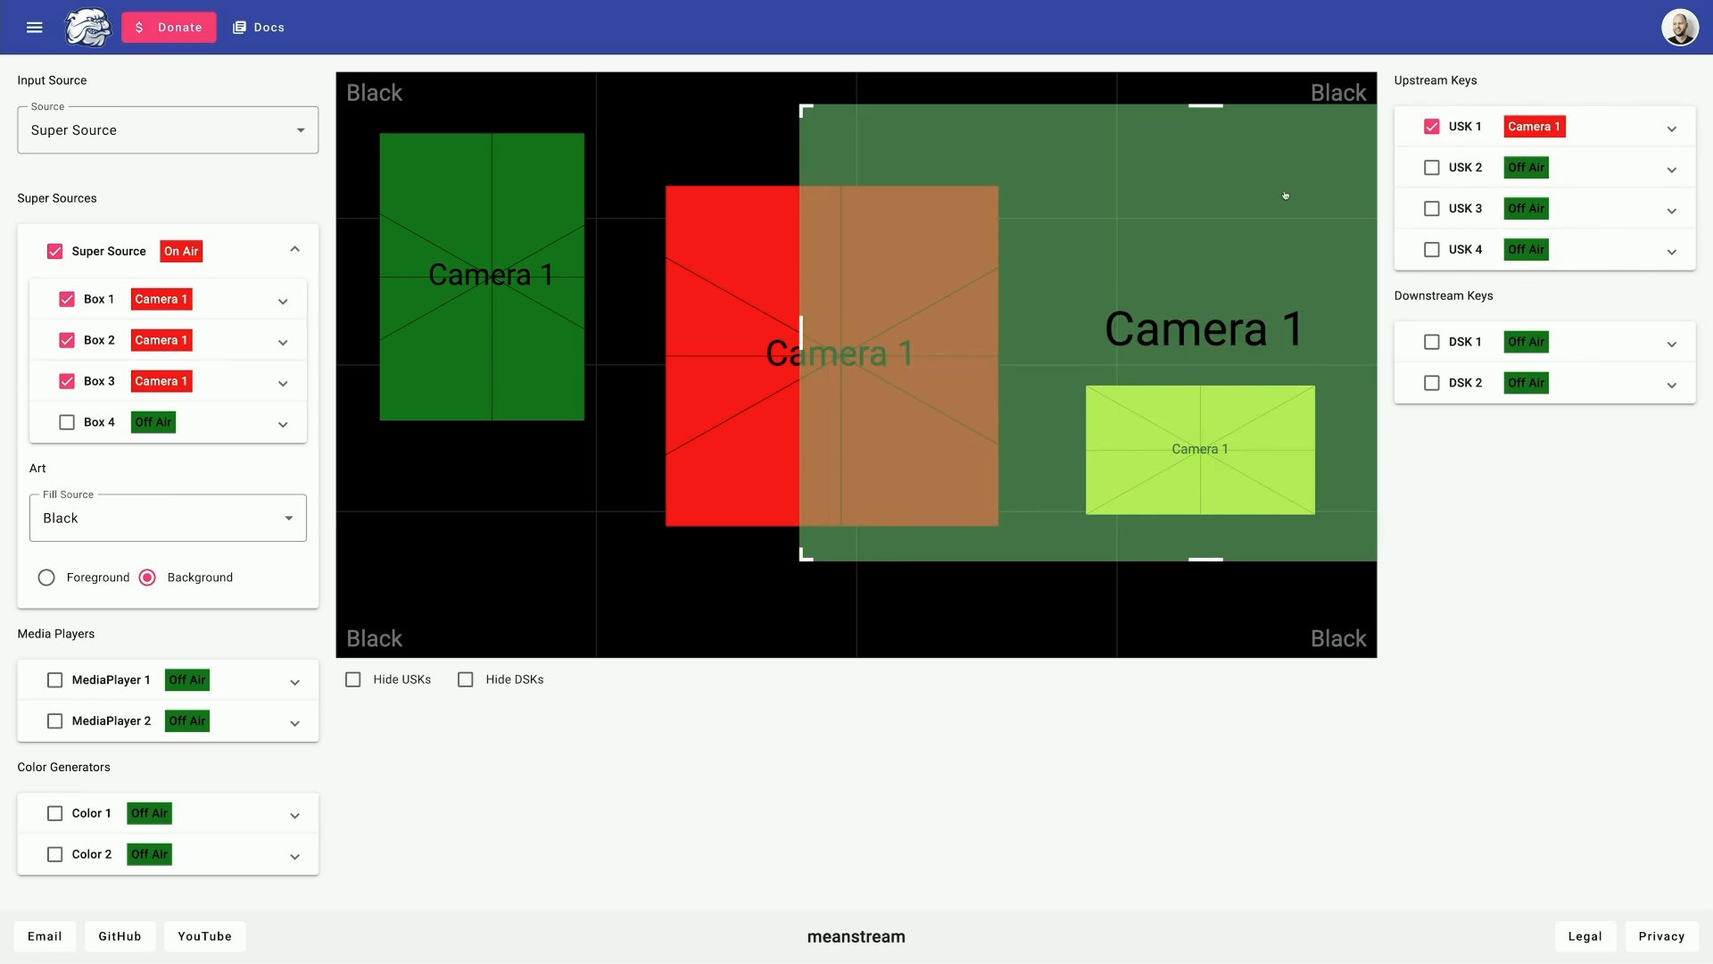
left_click(1433, 342)
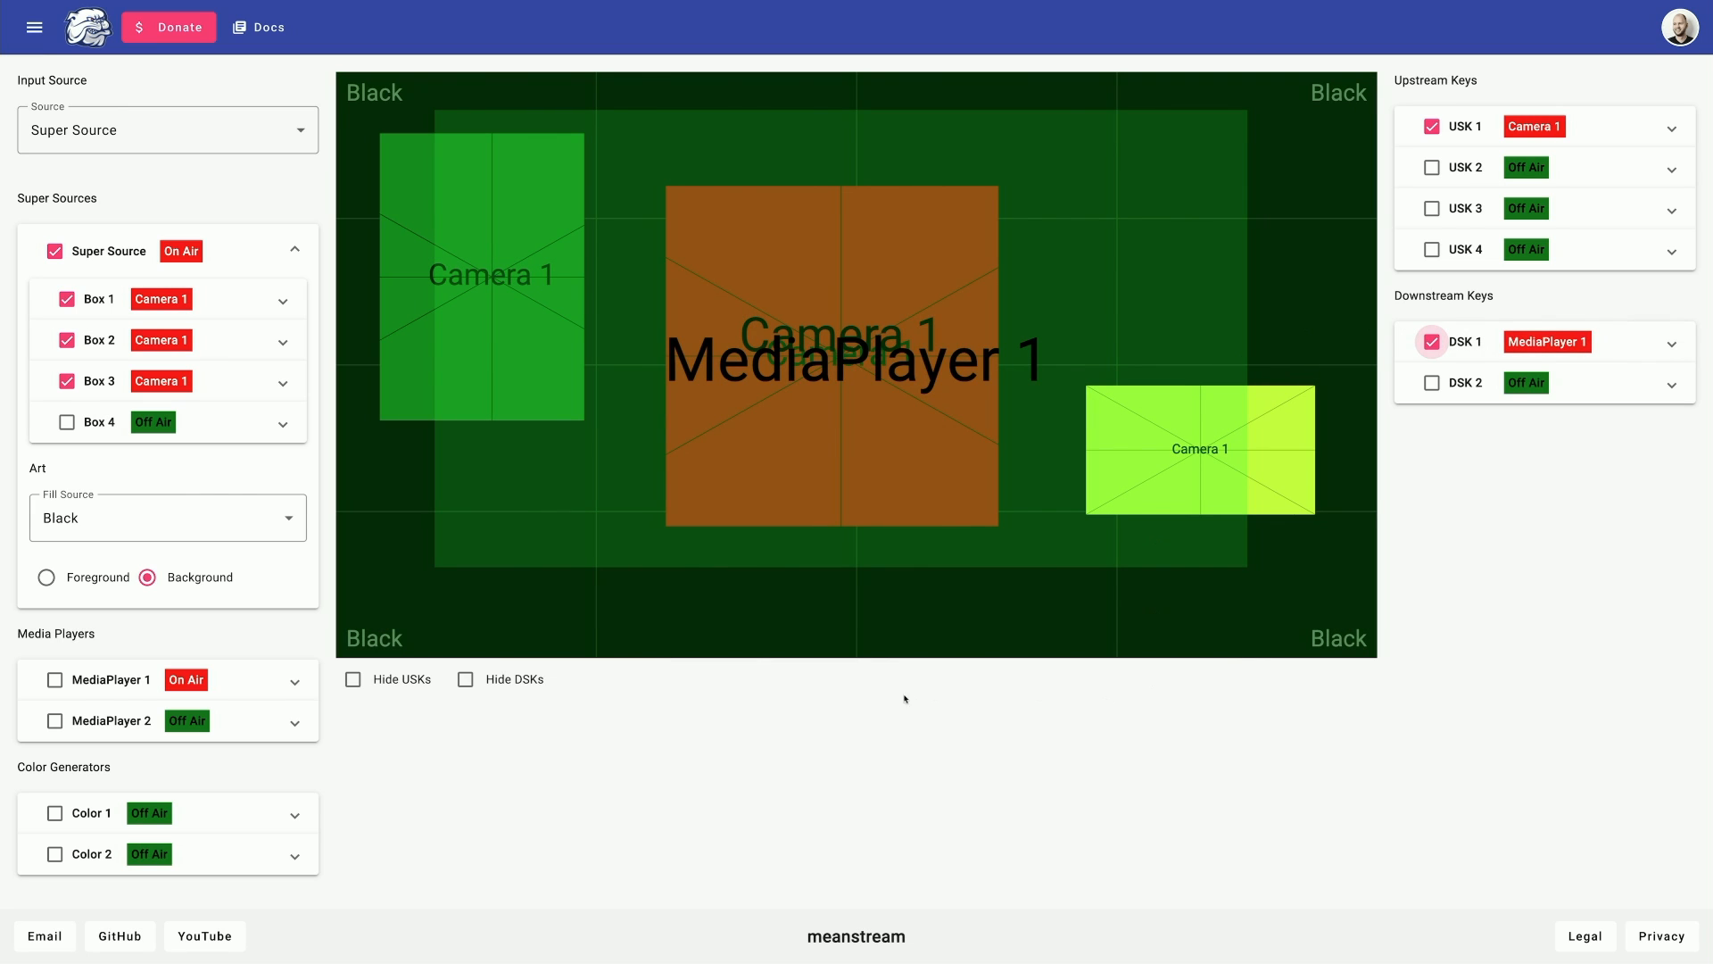
left_click(413, 680)
left_click(512, 680)
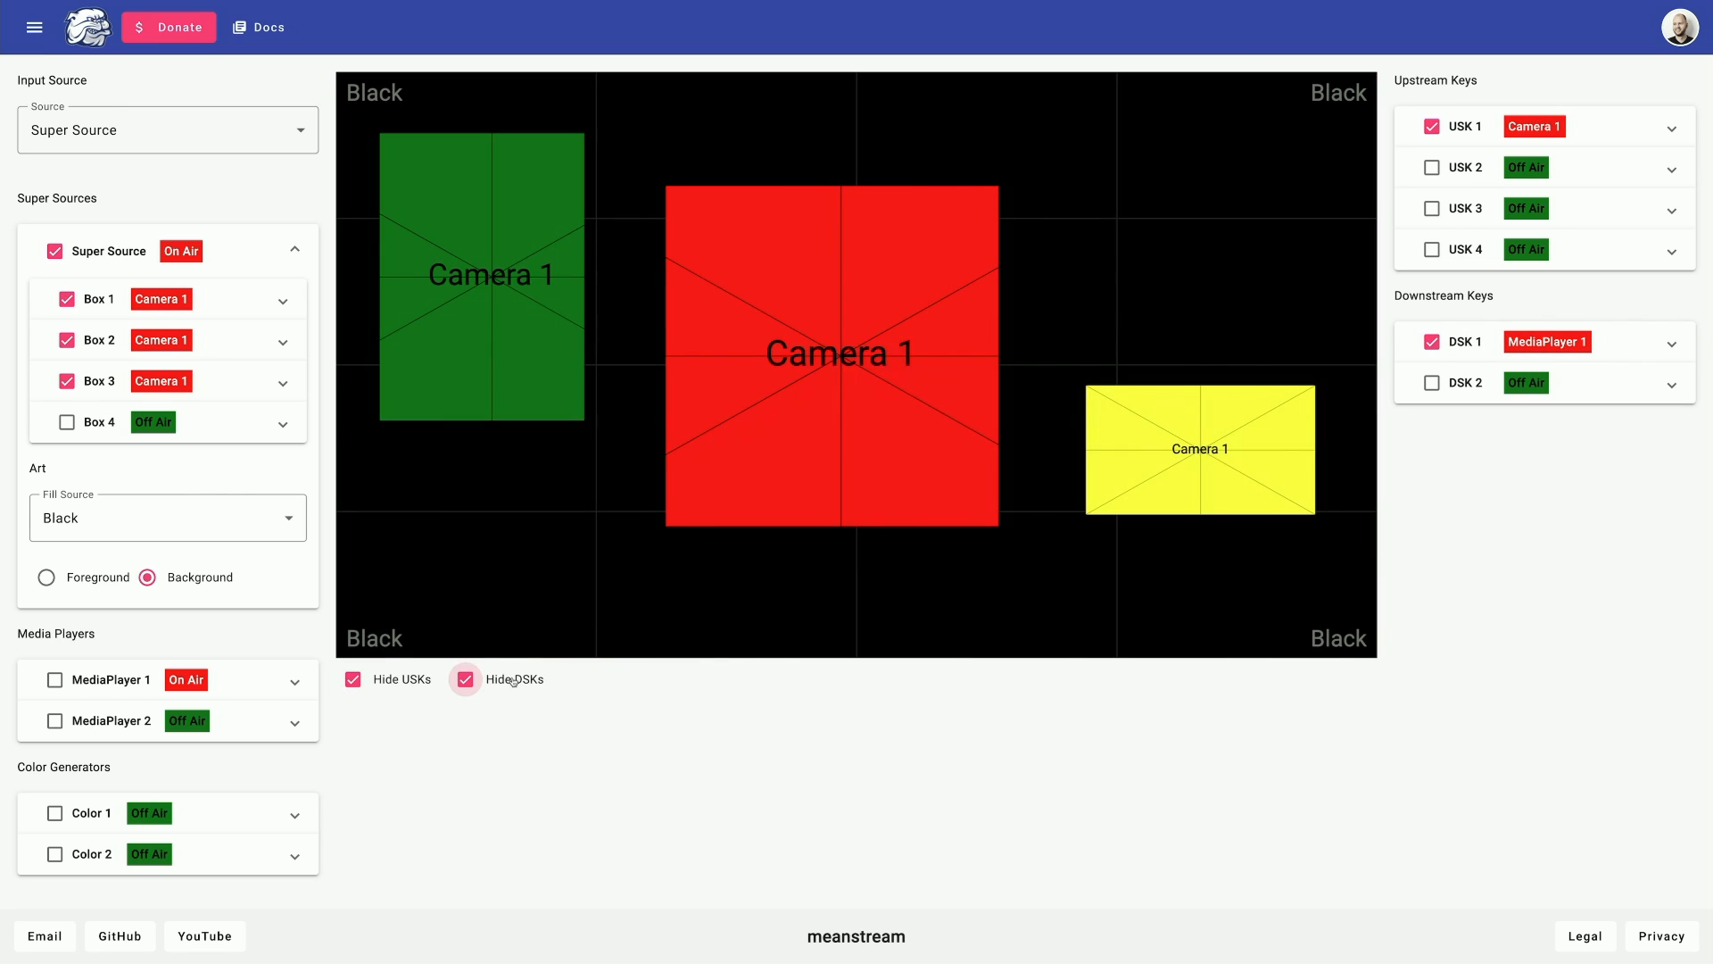
- Move Box 2 lower and Box 3 higher on the canvas, and show the USKs and DSKs again
left_click_drag(910, 386, 902, 468)
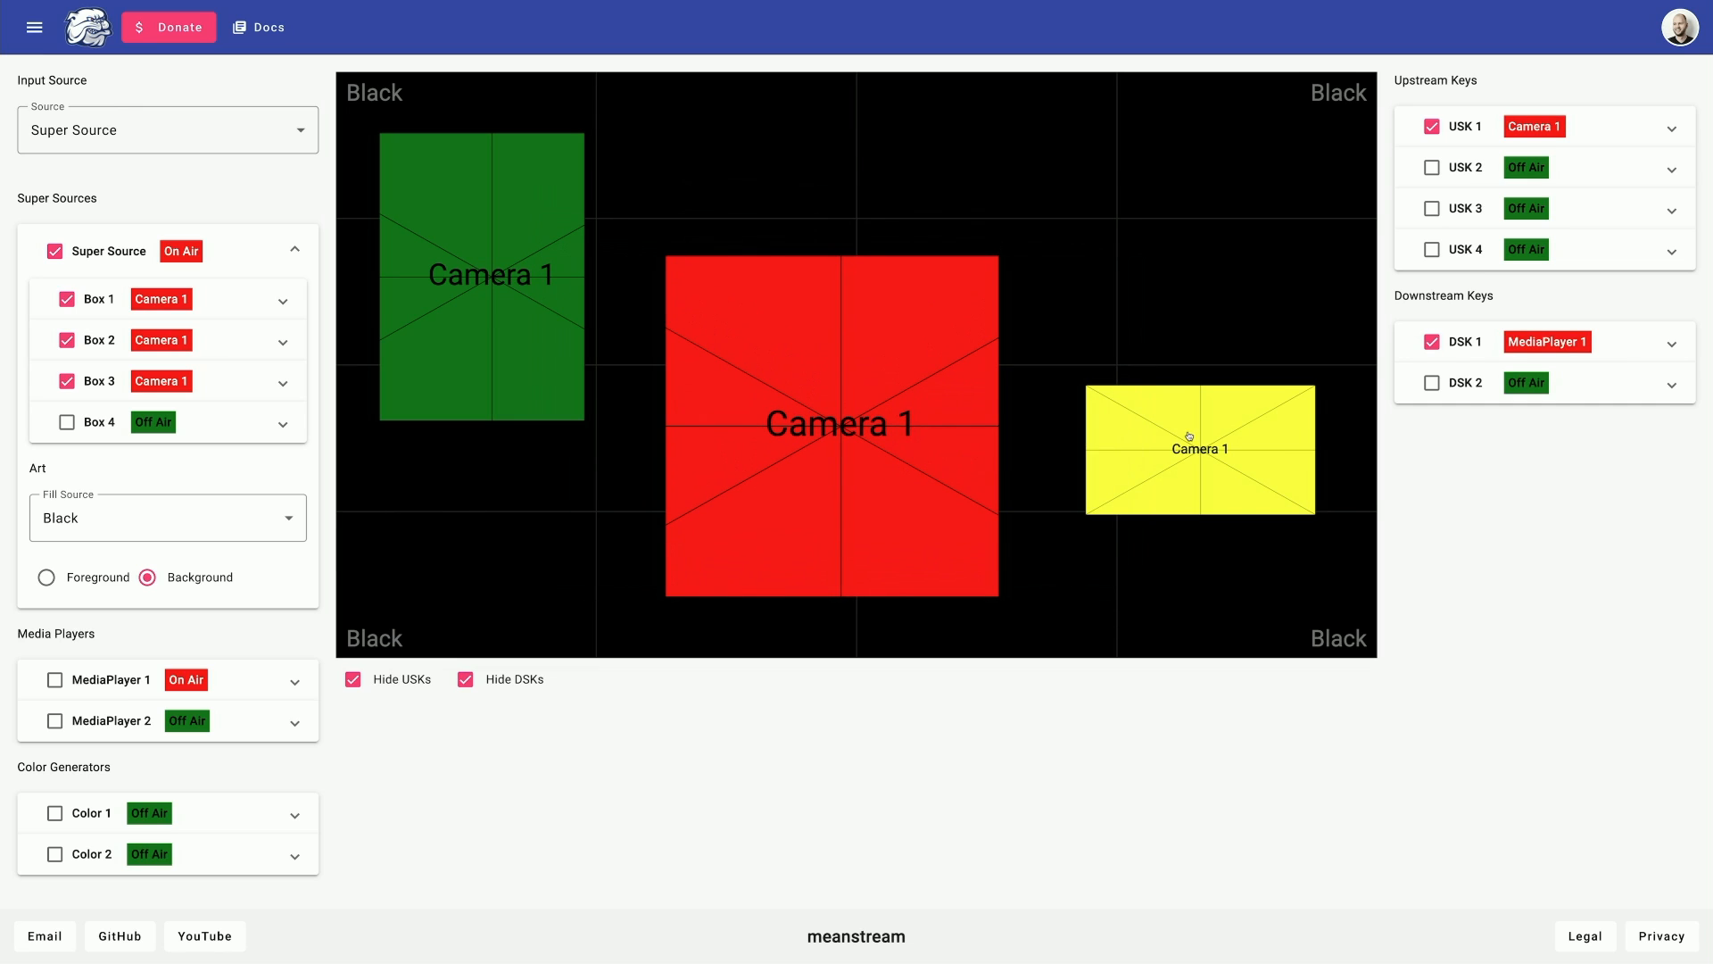
left_click_drag(1188, 435, 1208, 244)
left_click(415, 680)
left_click(465, 679)
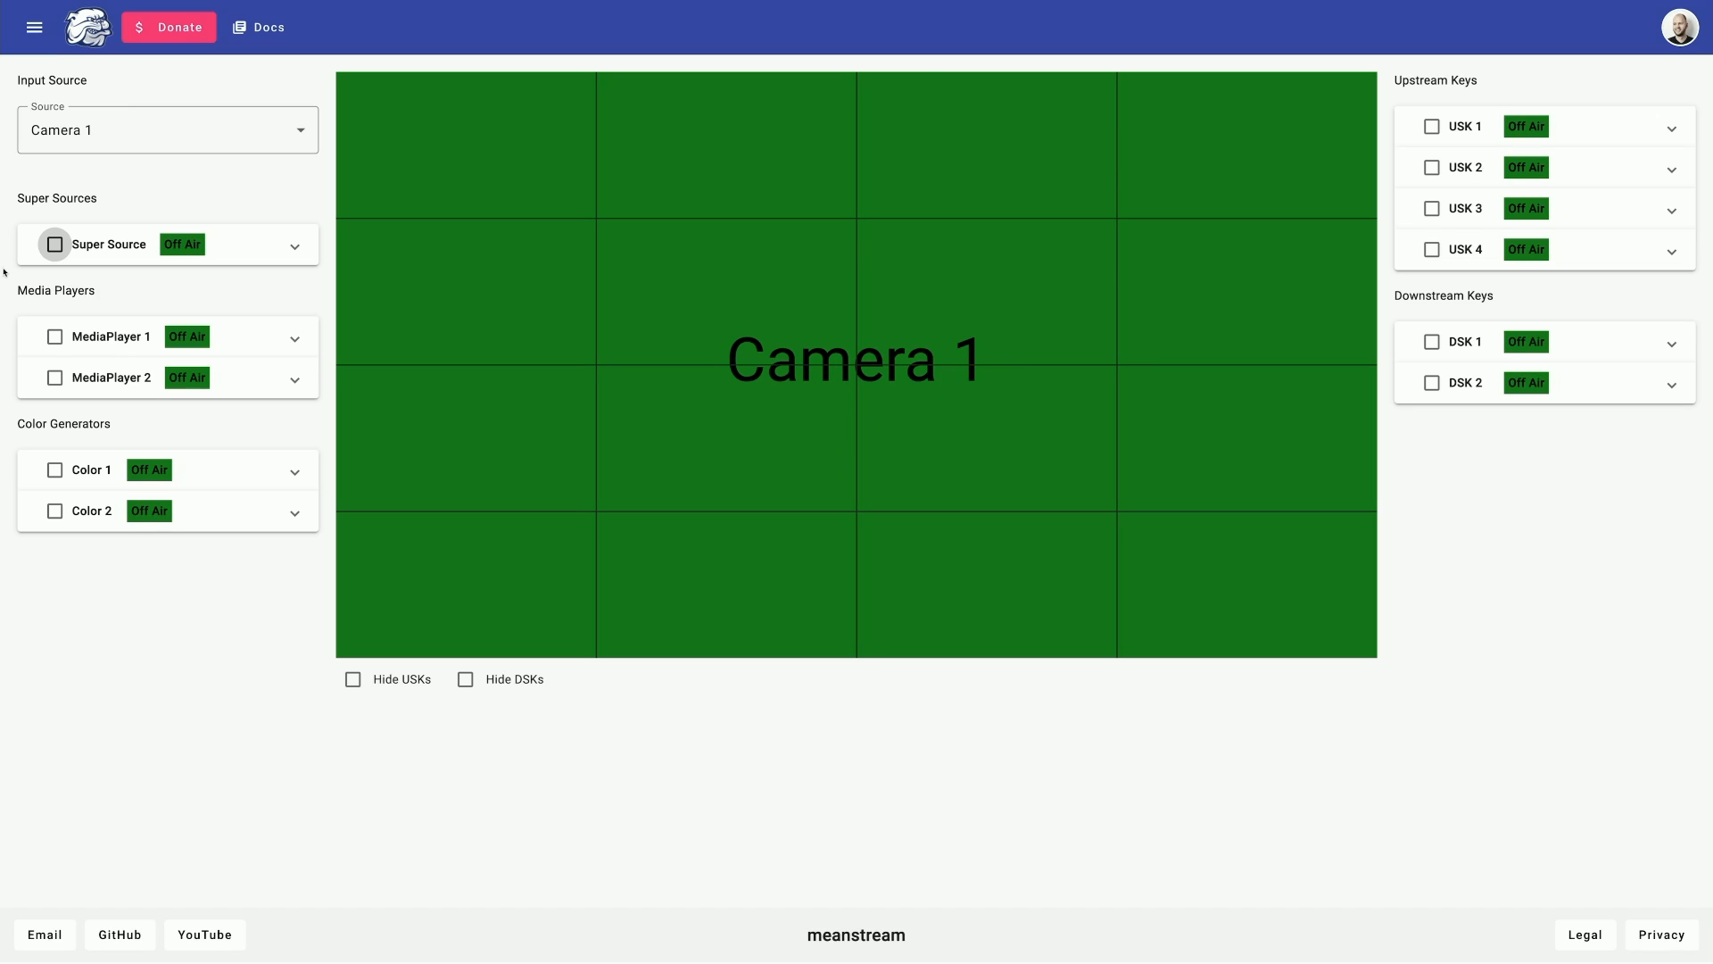
- Enable the Super Source with its Box 1, and select Super Source as the input source
left_click(55, 245)
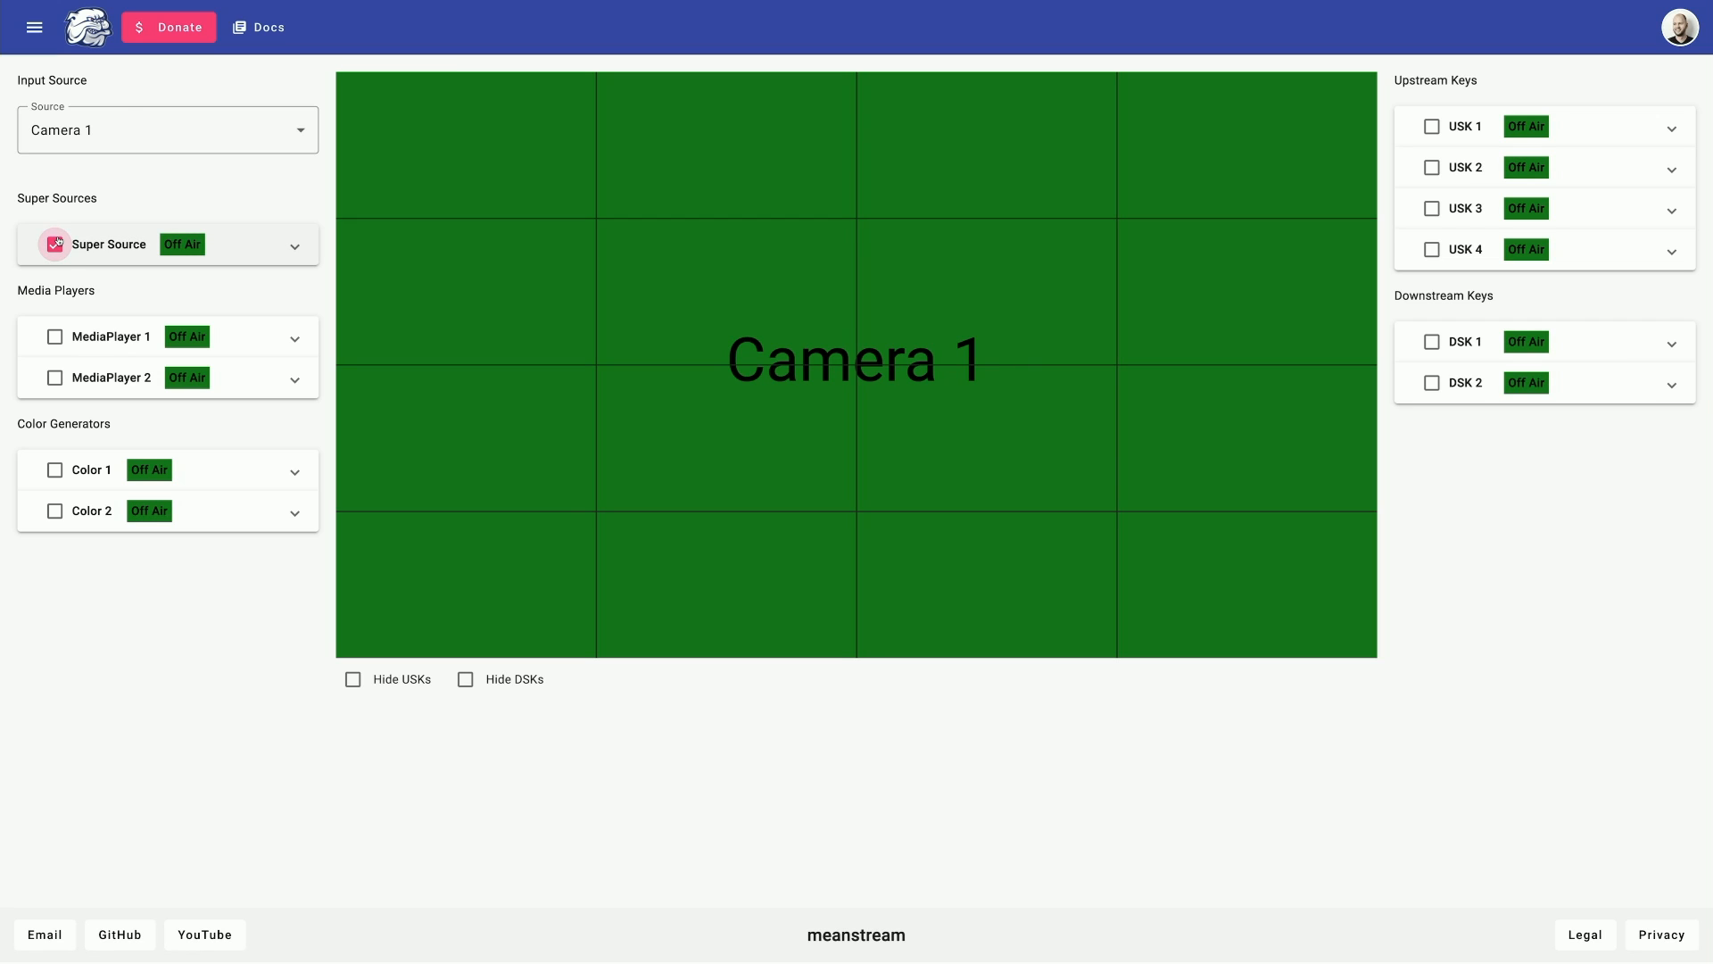
left_click(221, 134)
scroll(206, 217, "down", 4)
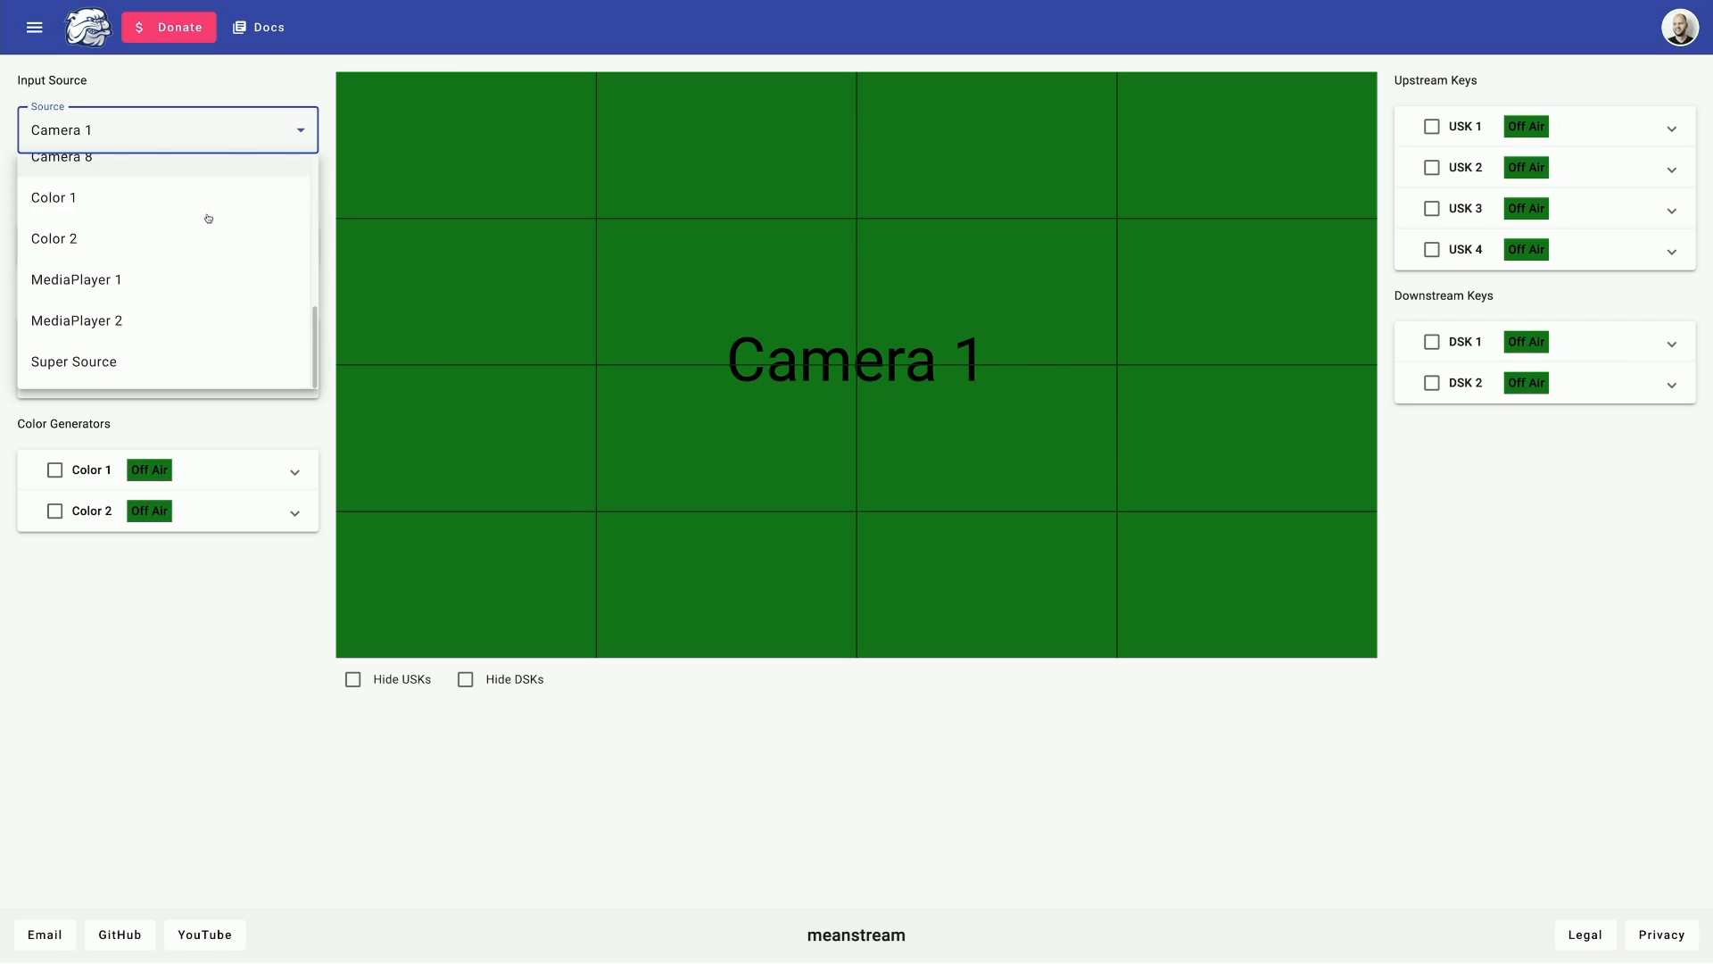
left_click(137, 357)
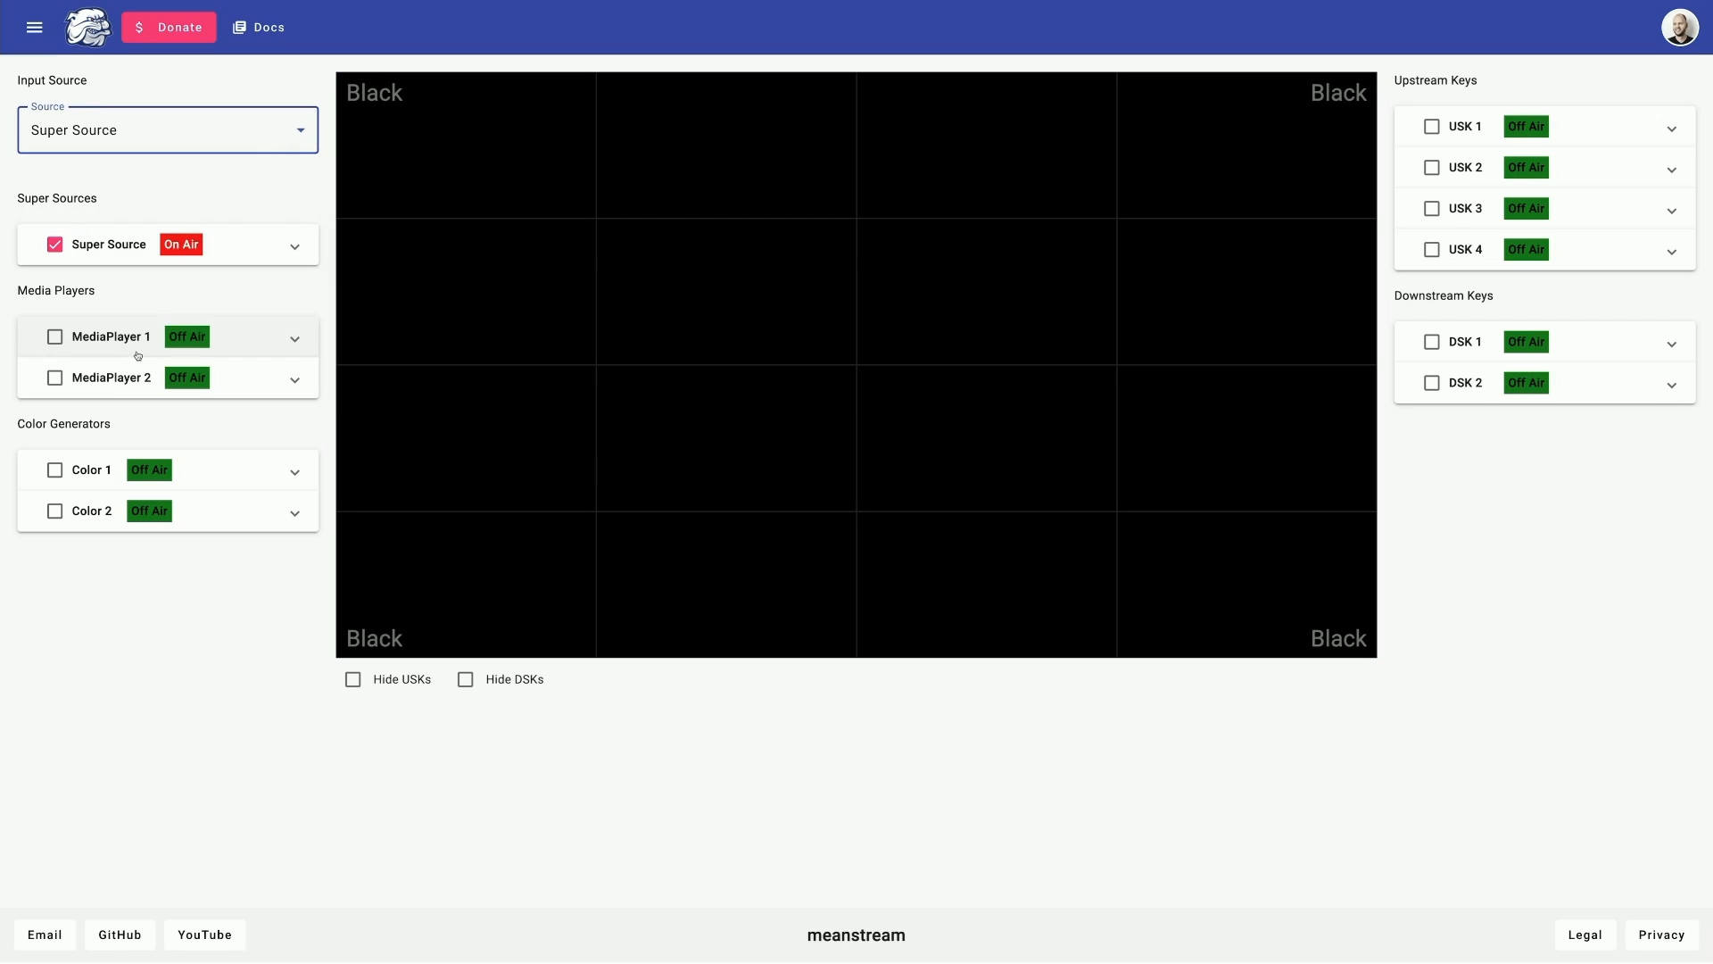
left_click(238, 246)
left_click(67, 300)
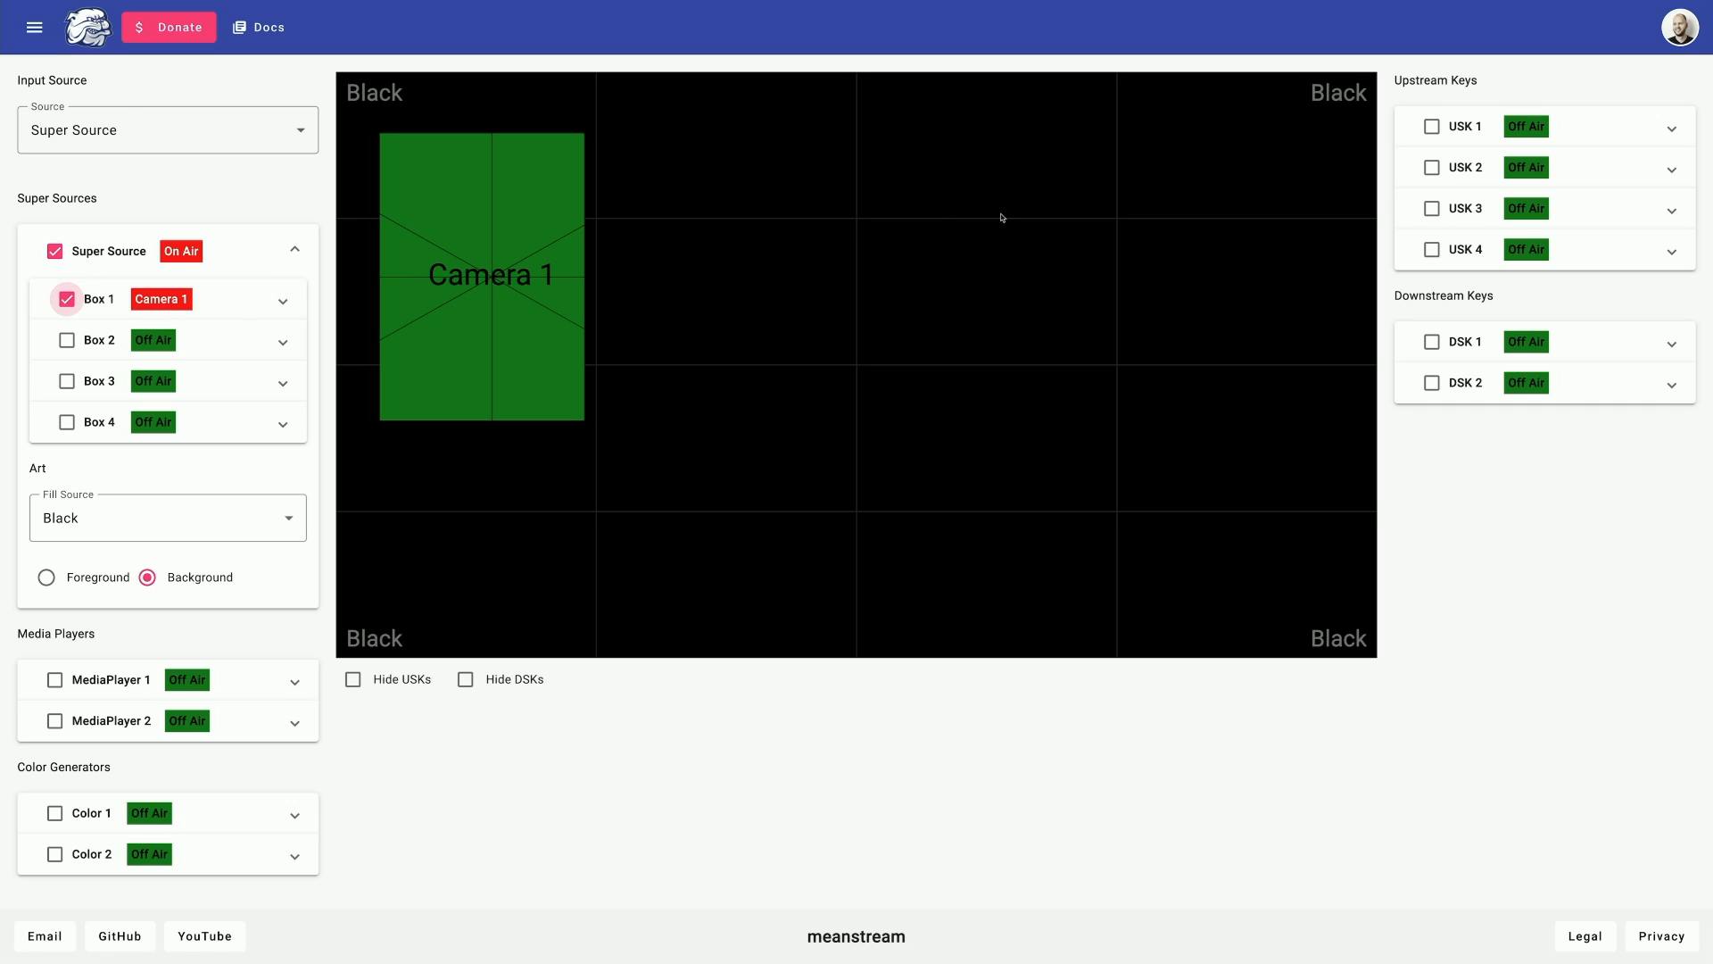
- Enable USK 1 and DSK 1 over the Super Source, and disable both again
left_click(1432, 128)
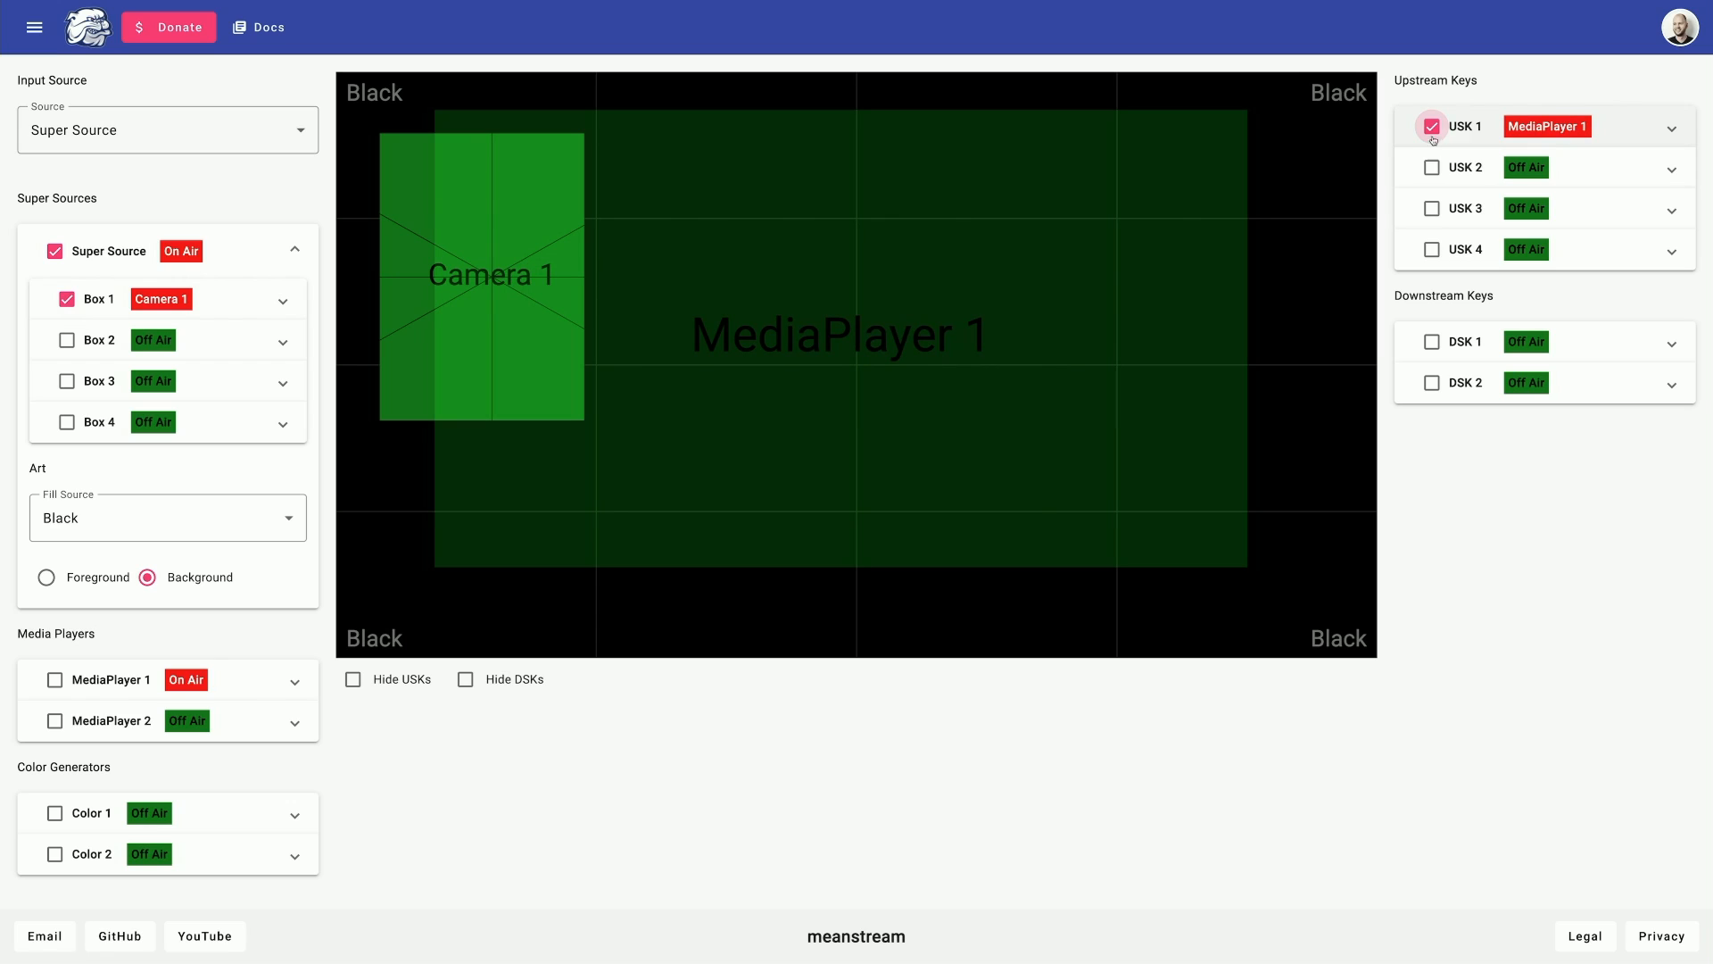
left_click(1432, 343)
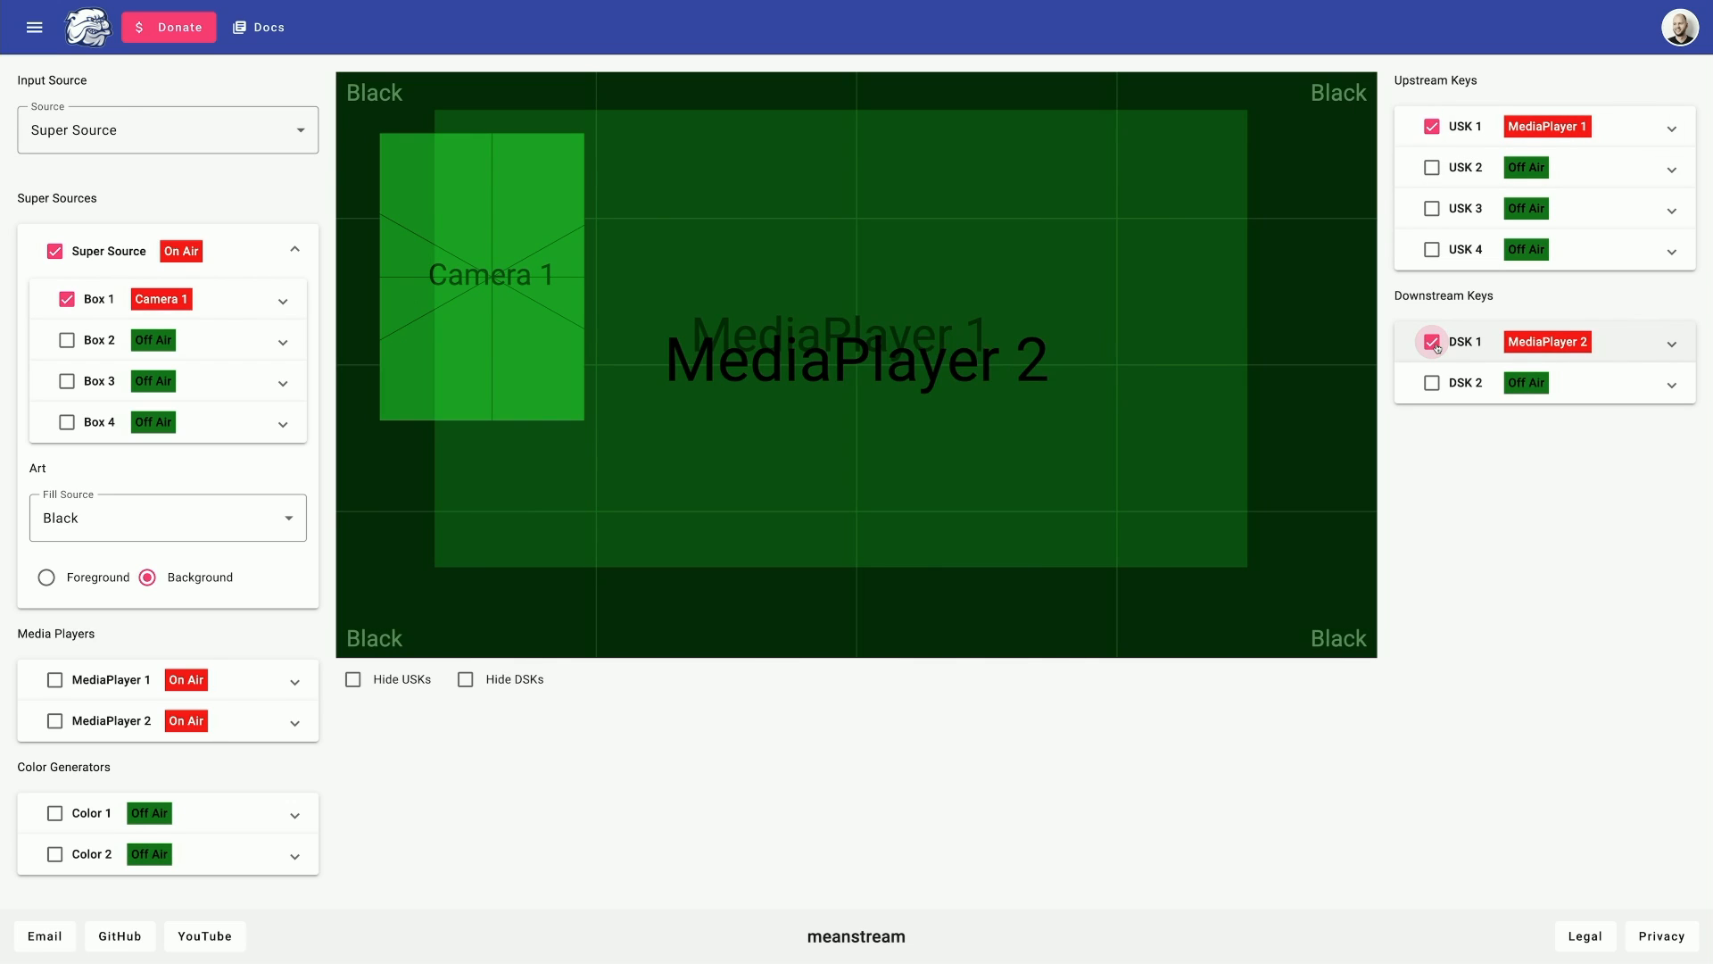
left_click(1433, 344)
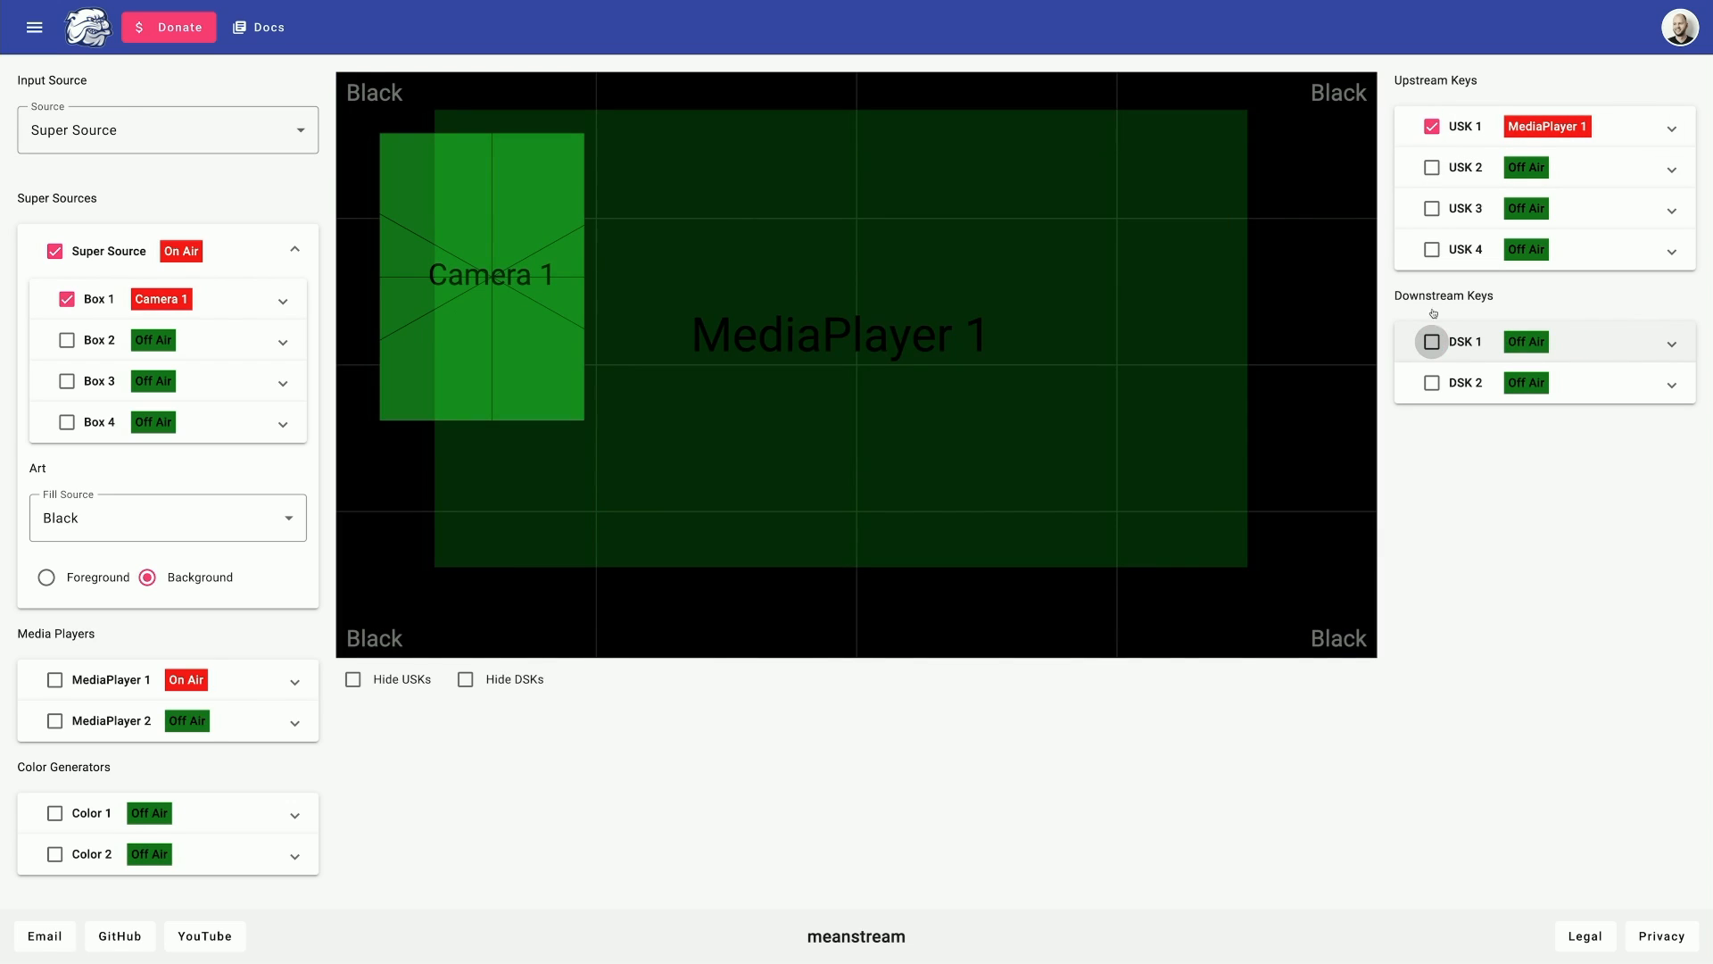
left_click(1432, 128)
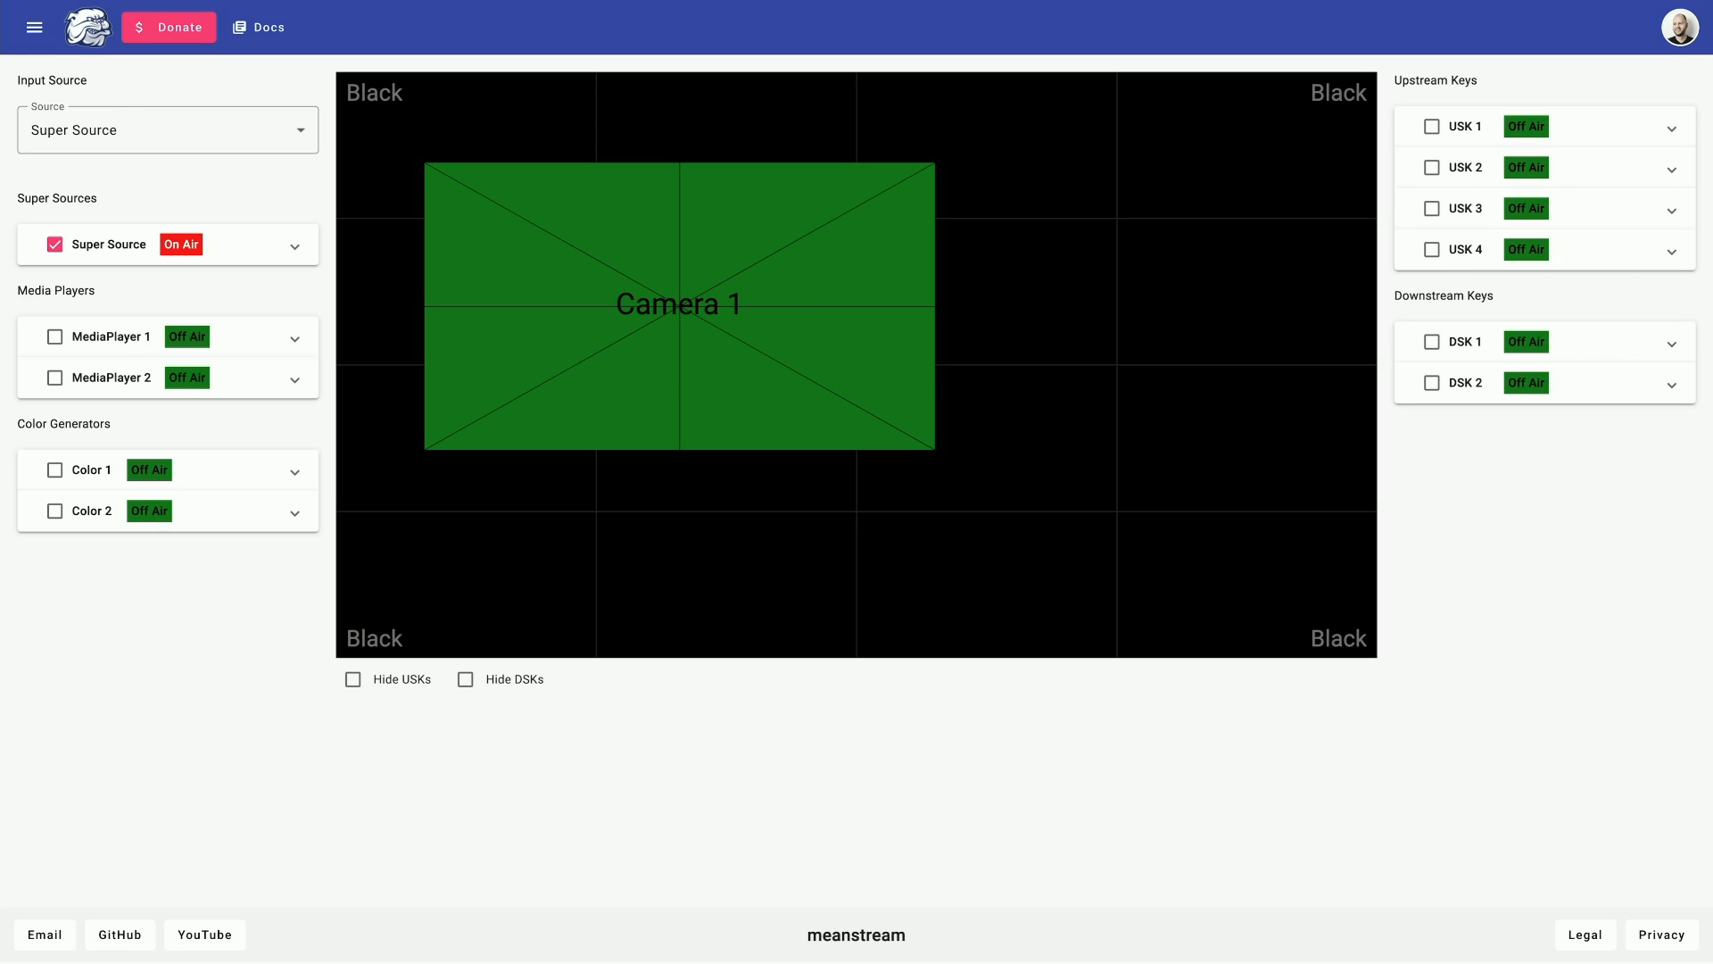
- Set the source of Super Source Box 1 to MediaPlayer 1 and collapse the box's settings
left_click(101, 248)
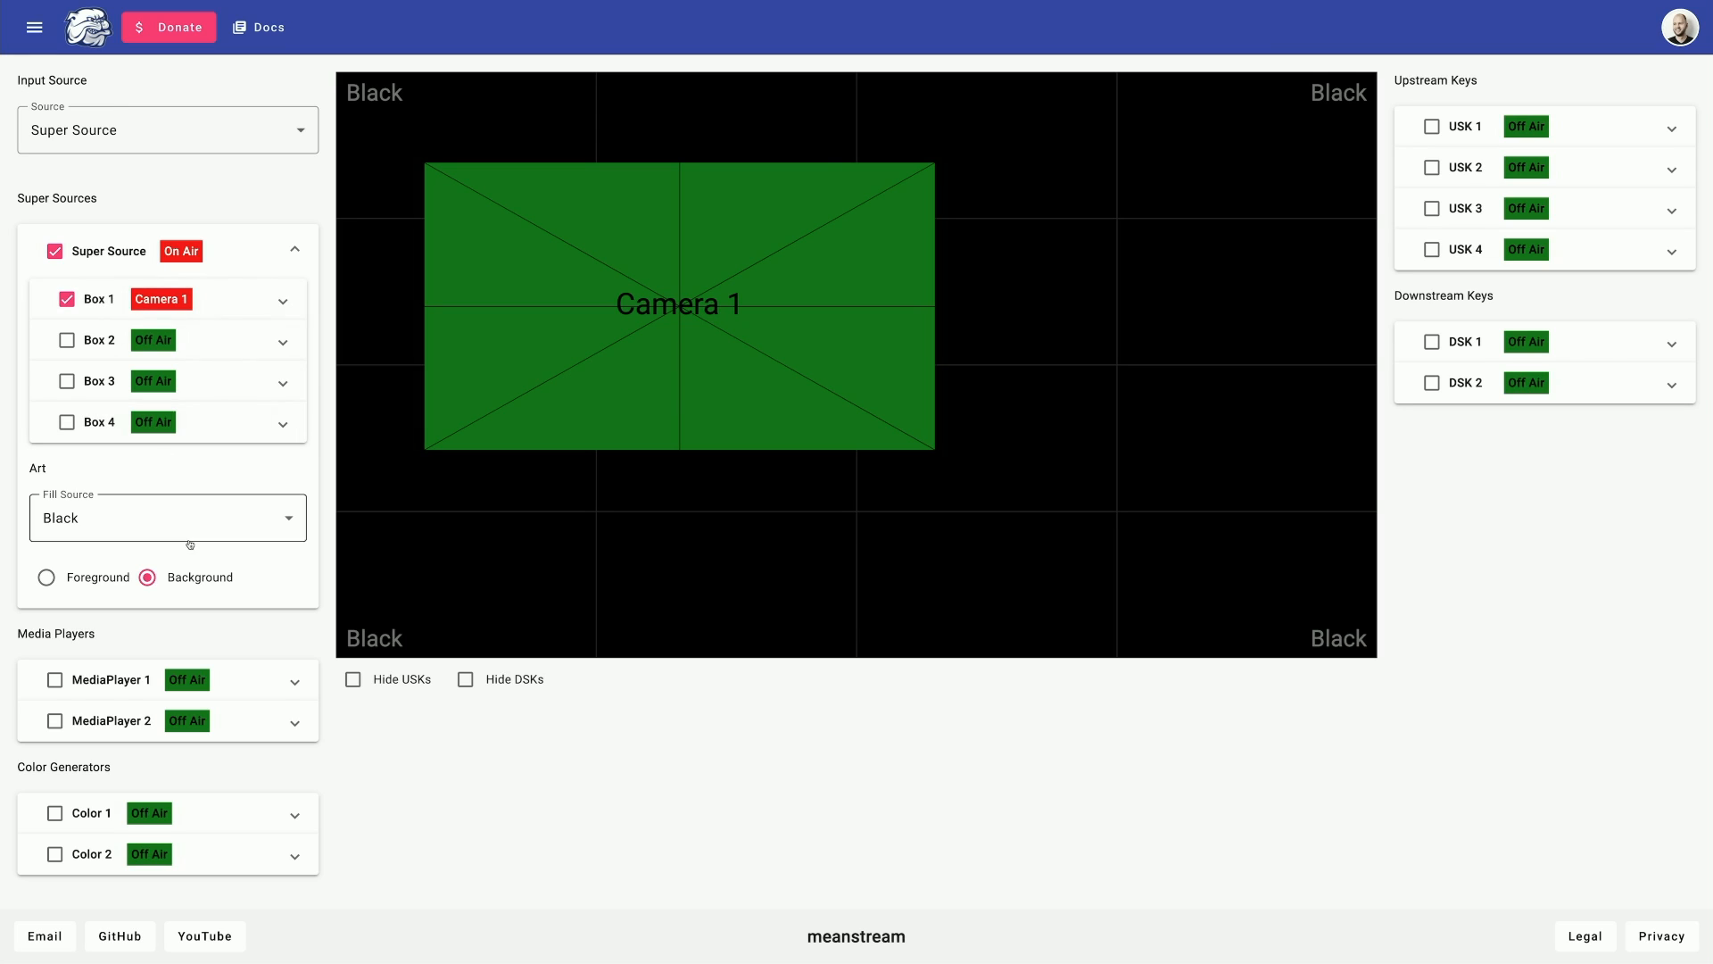
left_click(237, 301)
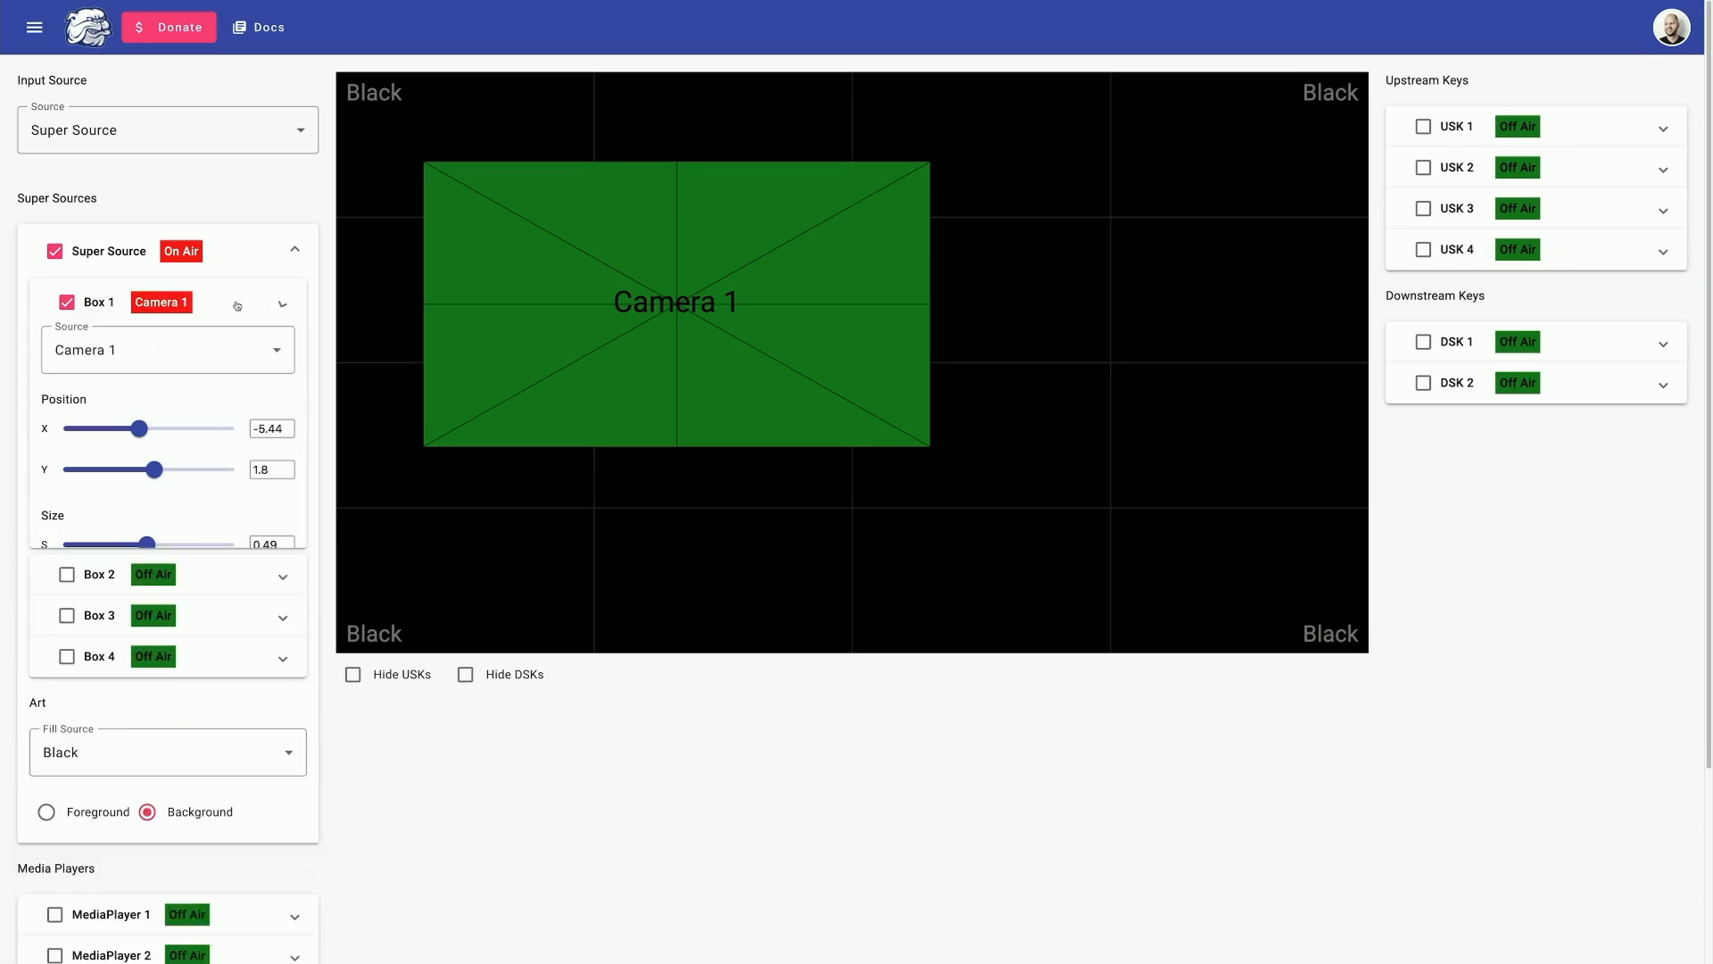
left_click(212, 362)
scroll(196, 447, "down", 5)
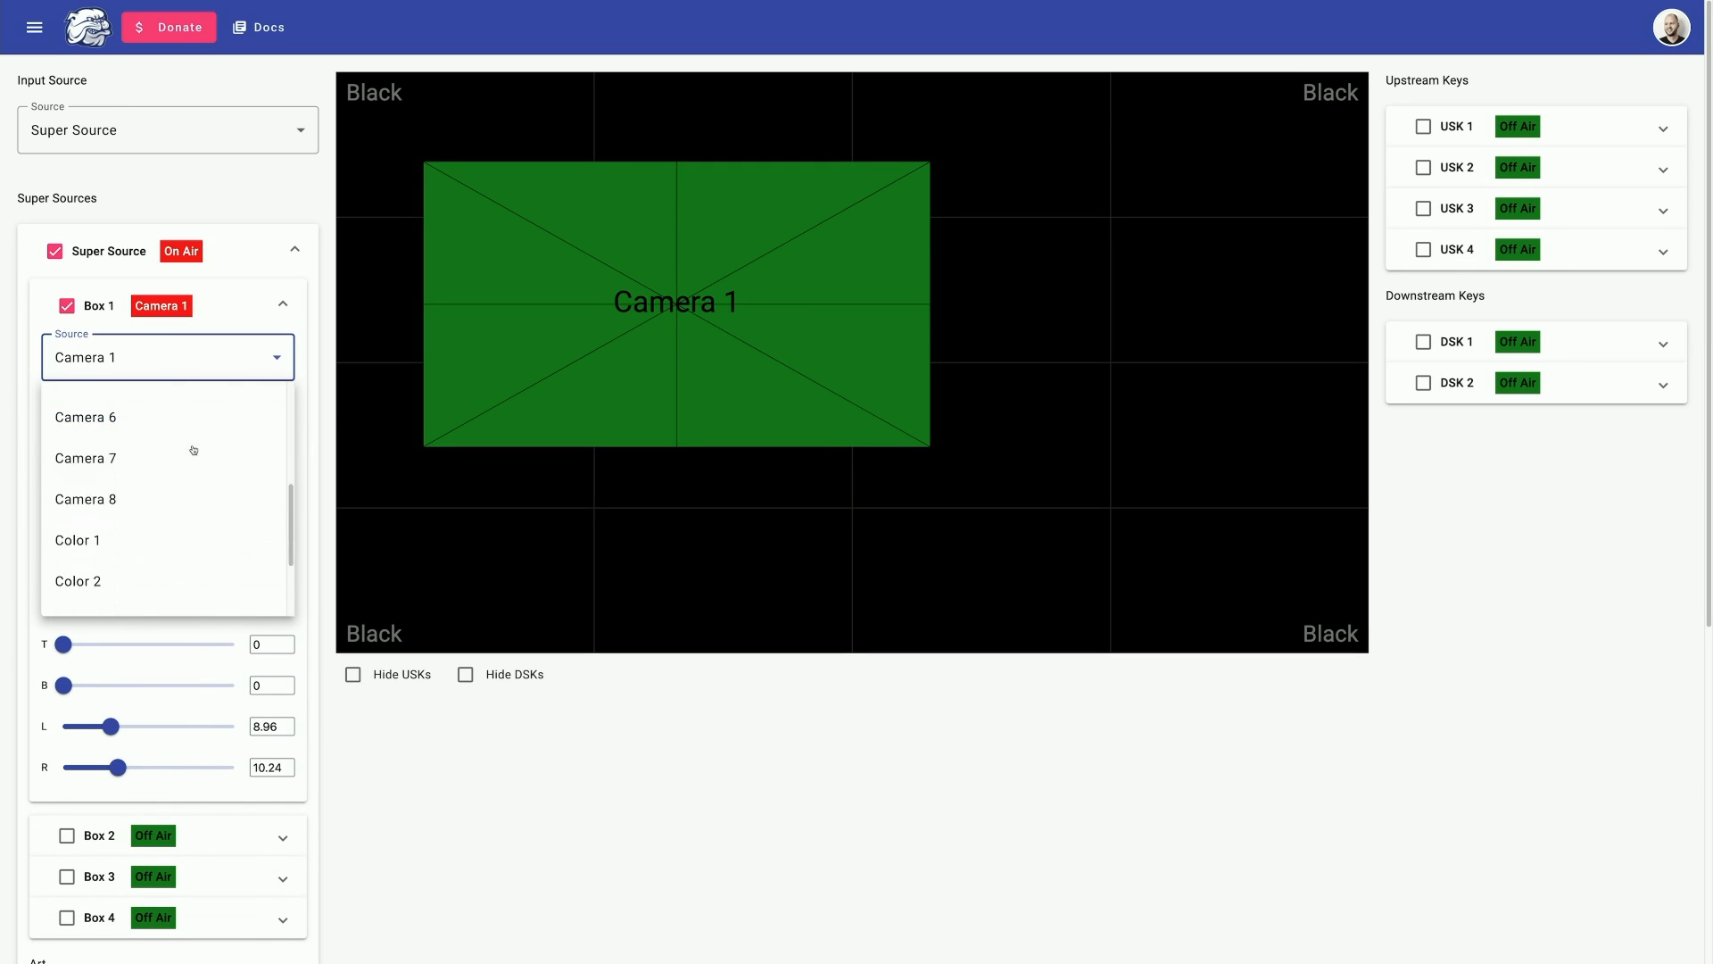
left_click(178, 501)
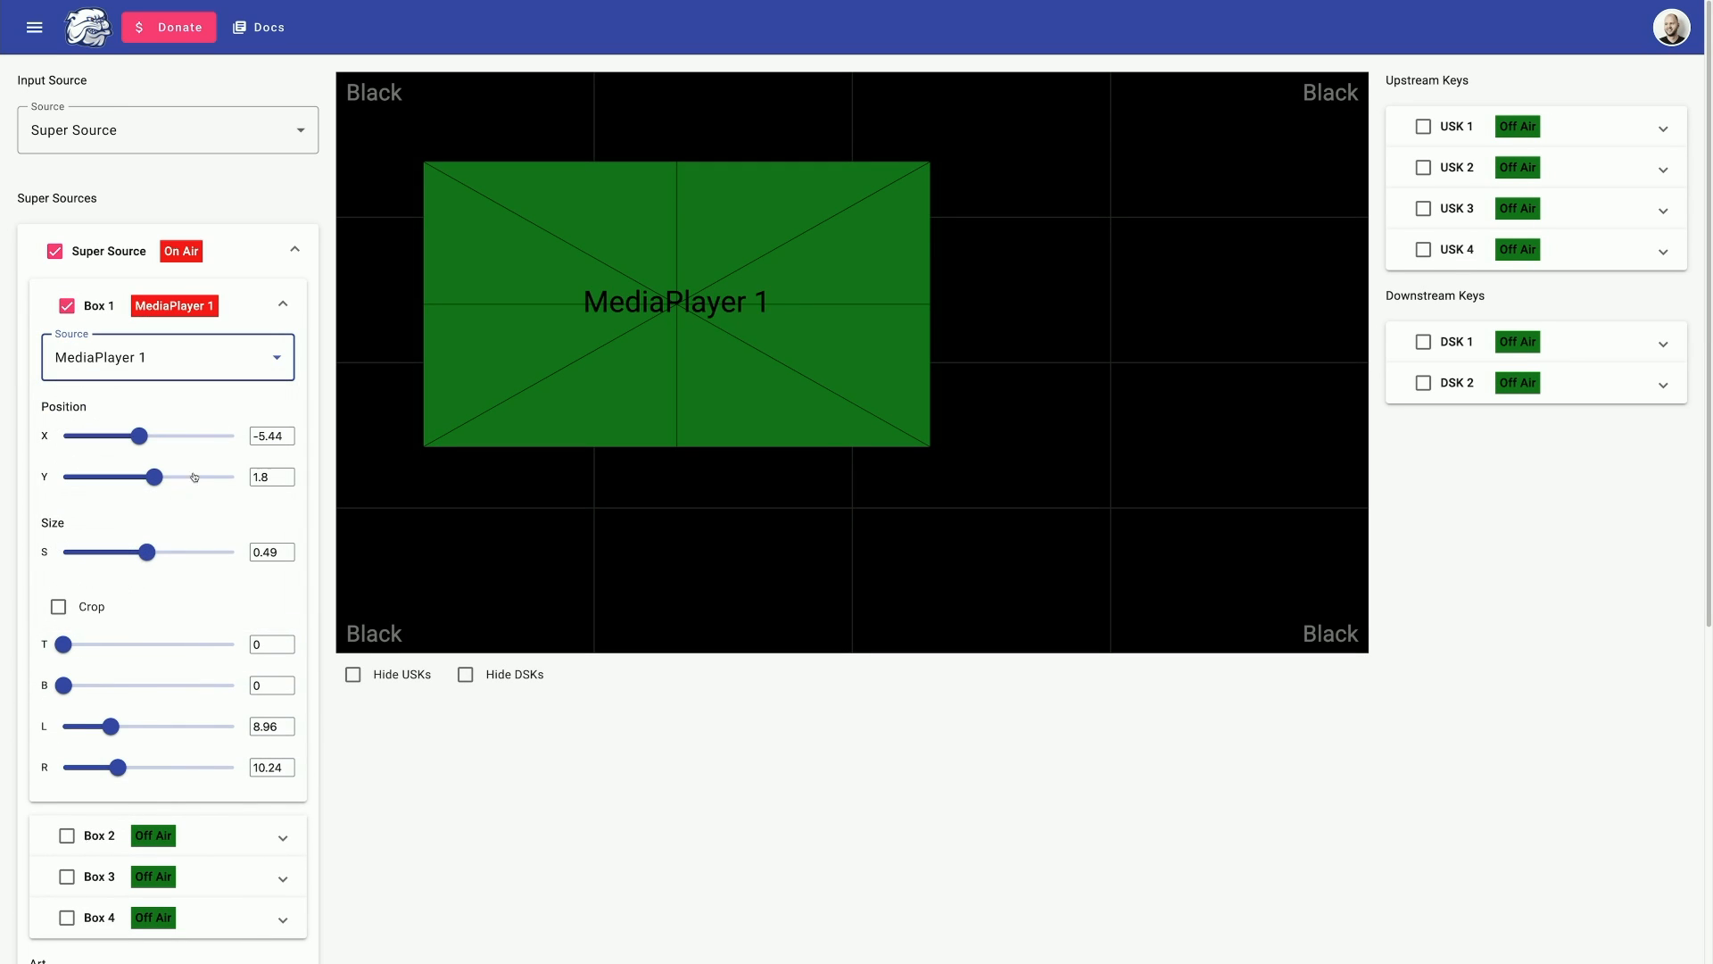
left_click(282, 304)
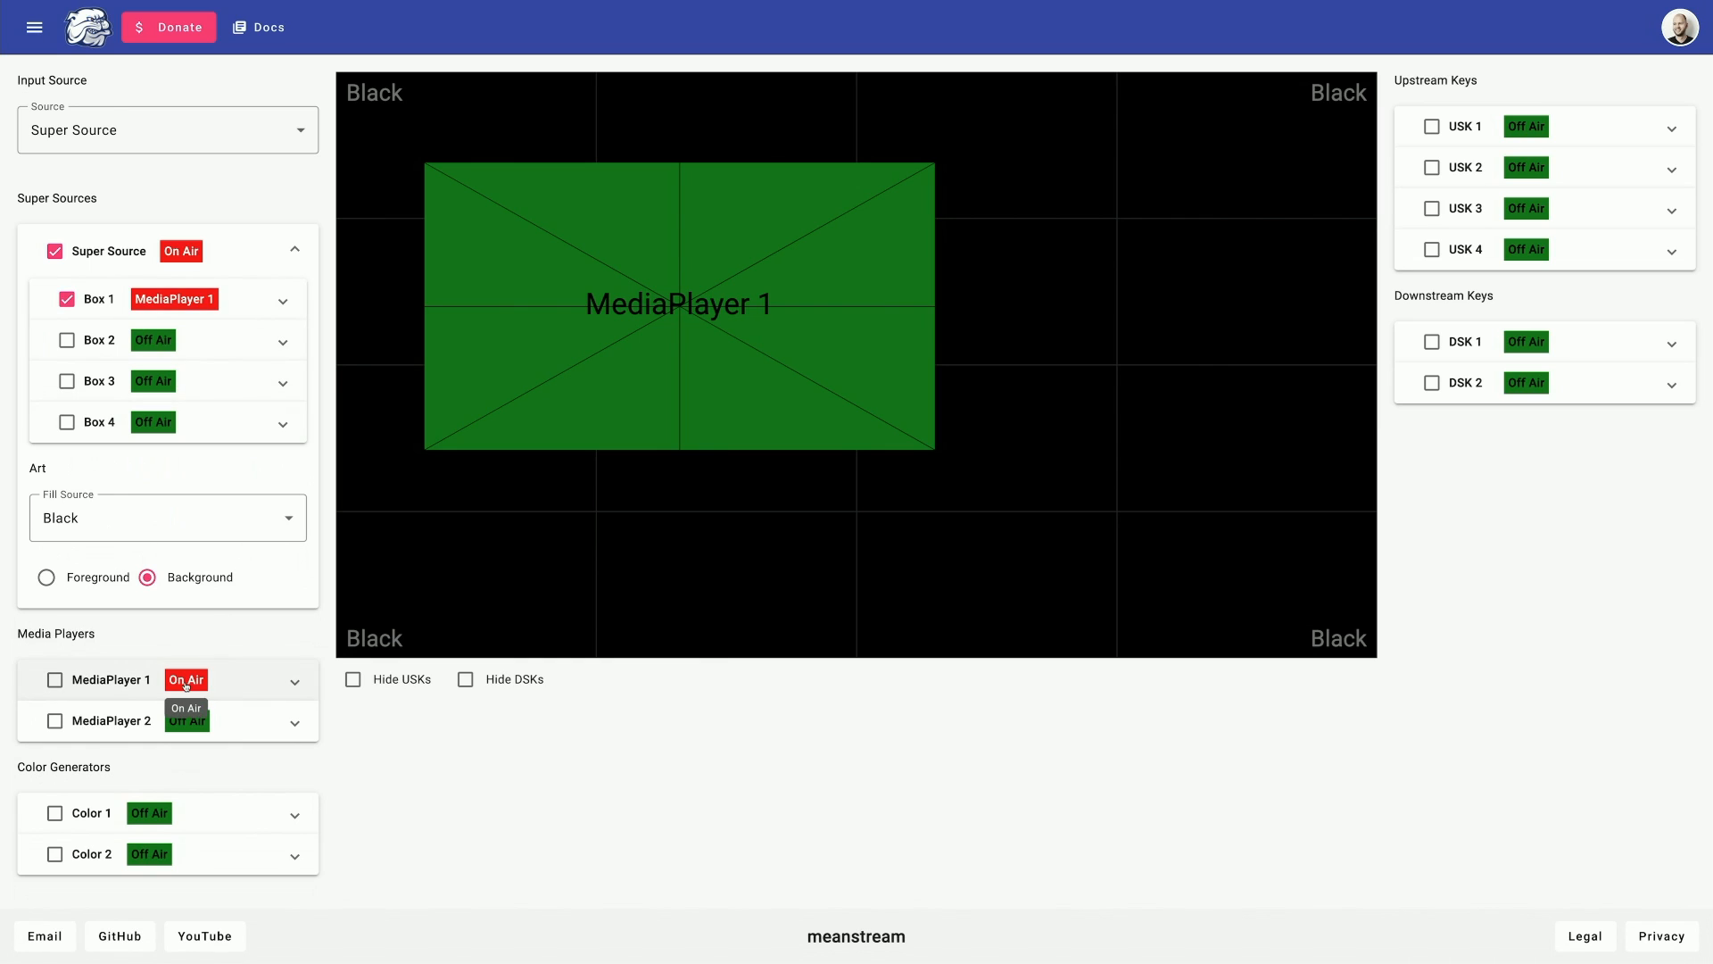